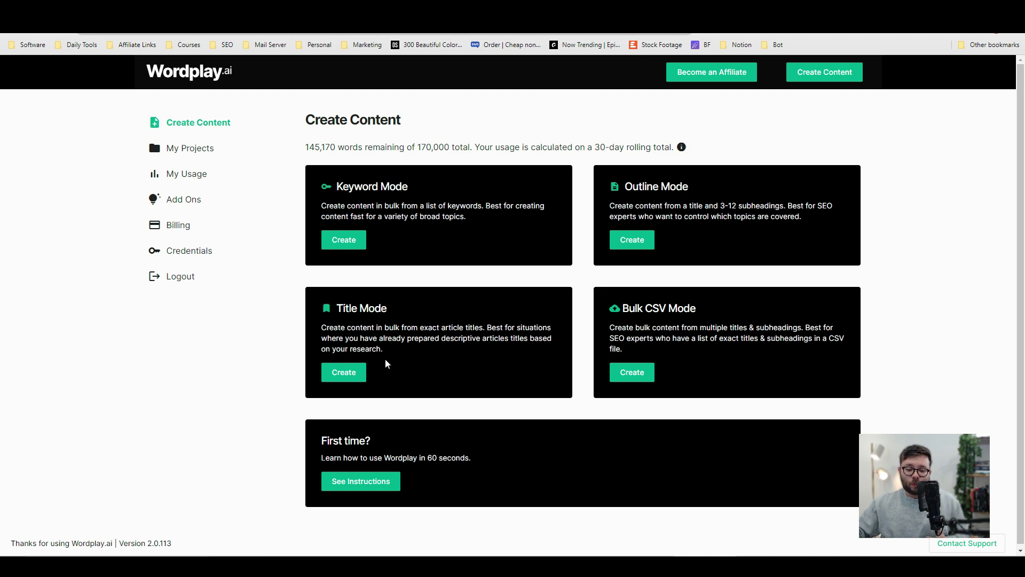
Step: Start creating bulk content from exact article titles using Title Mode
left_click(344, 373)
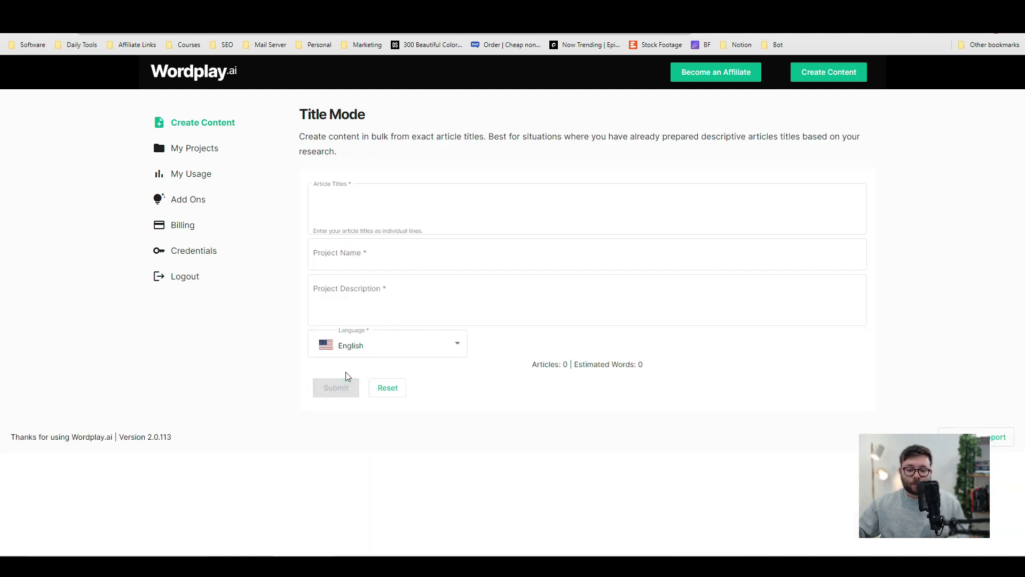
left_click(315, 300)
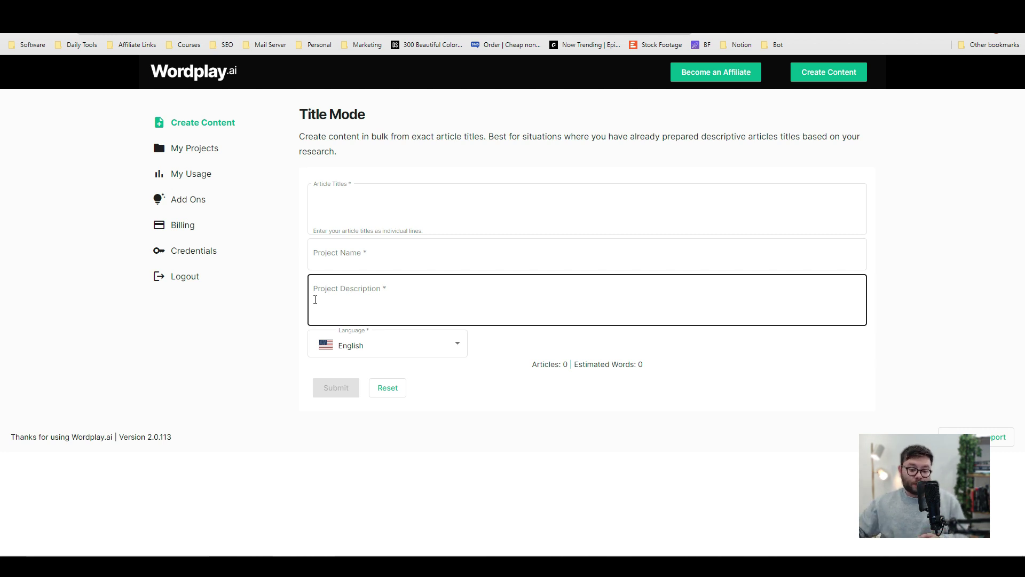
left_click(290, 302)
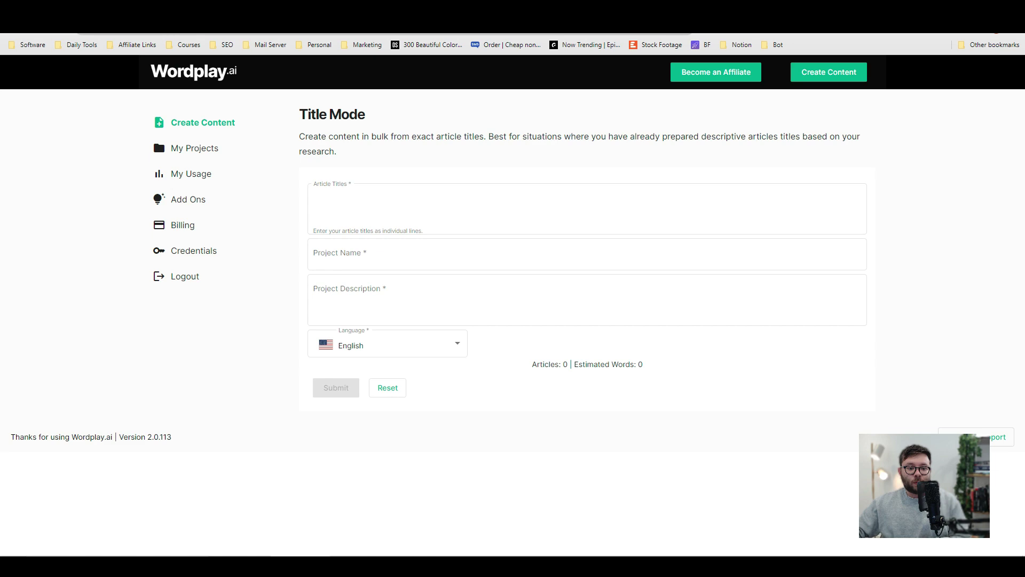
Step: Search Google for "leaking house pipes" in a new browser tab
key("ctrl+t")
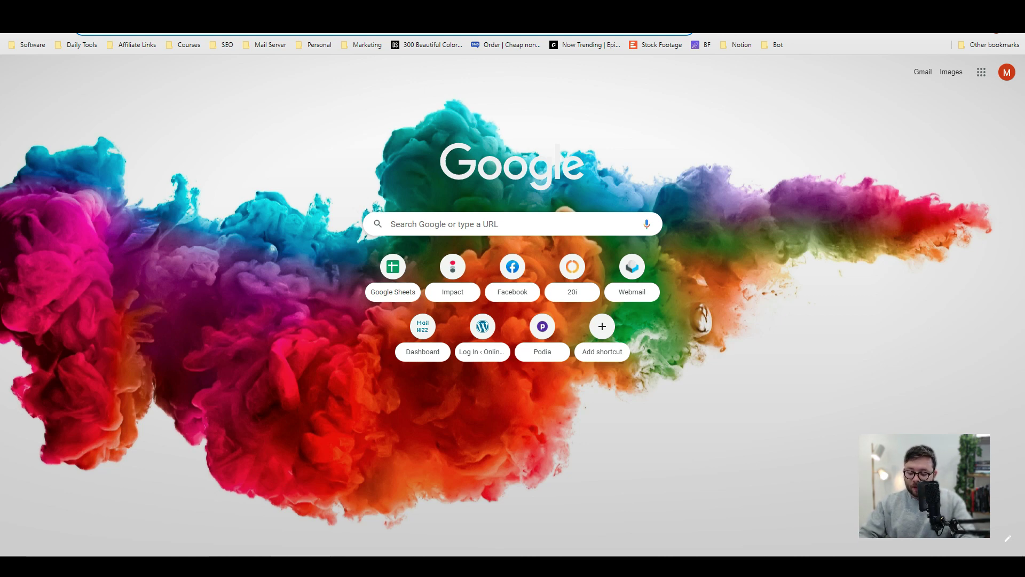
type("leaki")
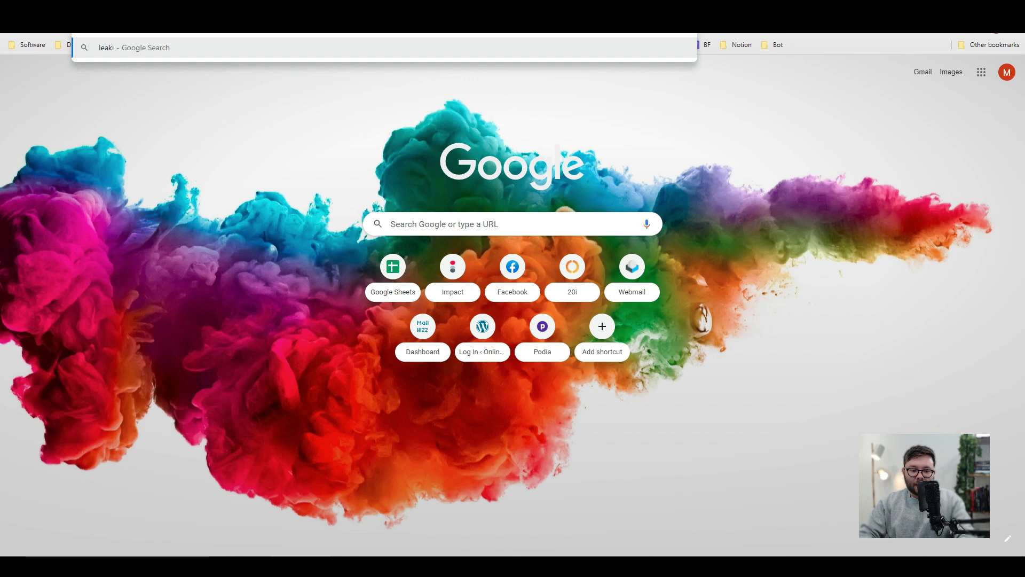
type("ng house pipes")
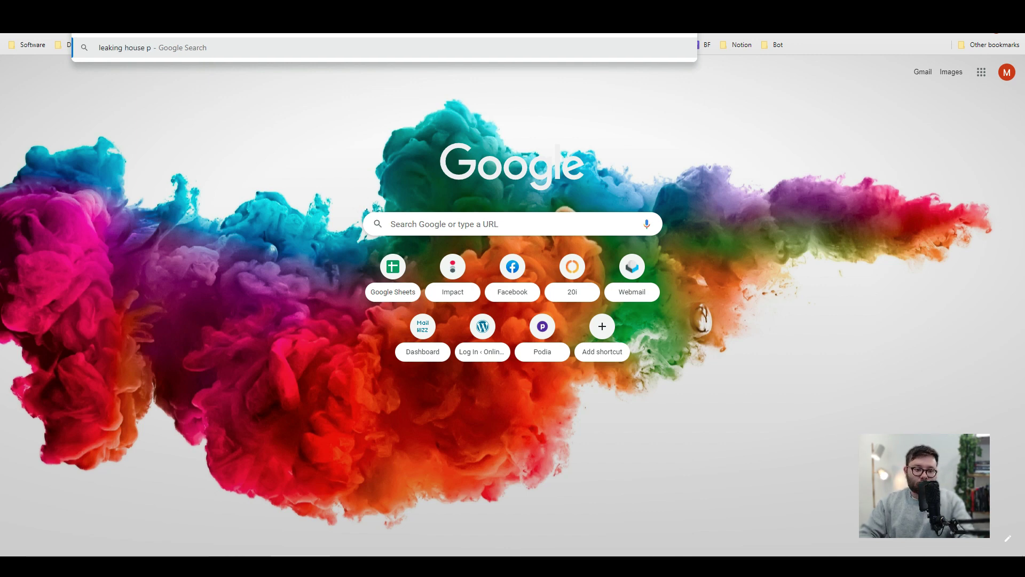
key("Return")
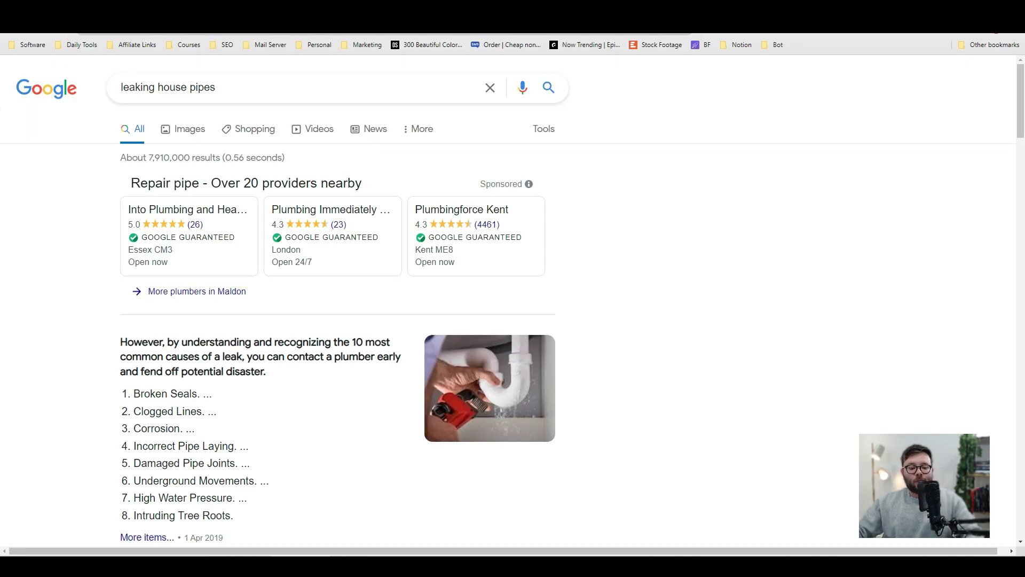
left_click_drag(256, 85, 155, 86)
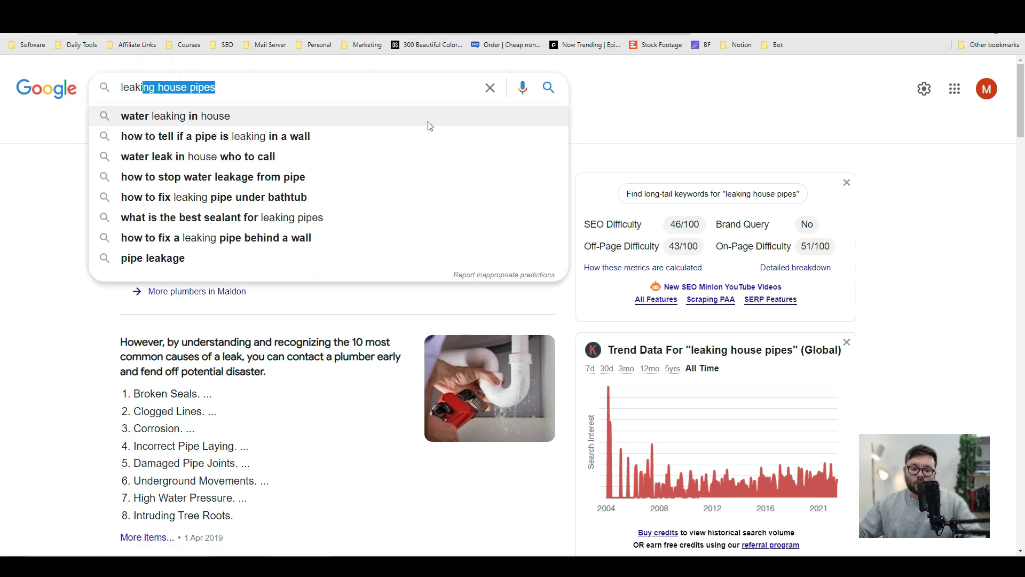
Step: Expand and collapse "What to do if pipes are leaking?" under People also ask to load more related questions
scroll(881, 206, "down", 5)
scroll(435, 201, "down", 3)
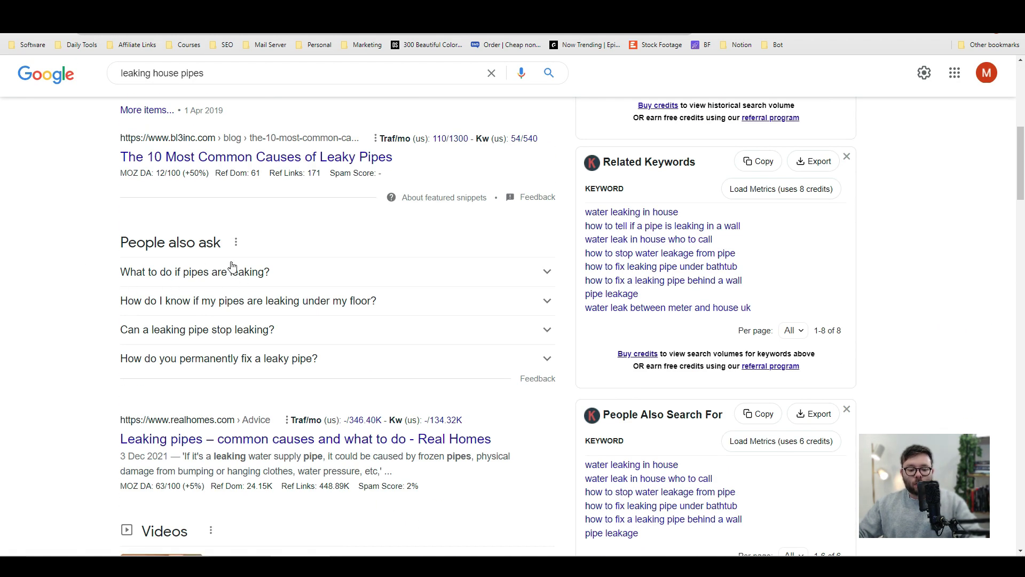
left_click(242, 272)
left_click(239, 270)
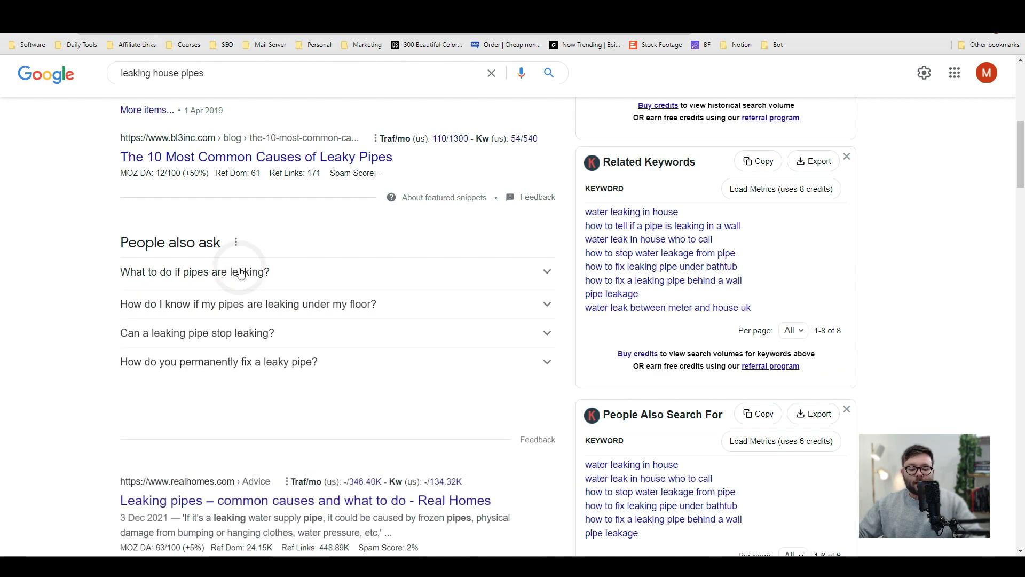
left_click(239, 294)
left_click(238, 281)
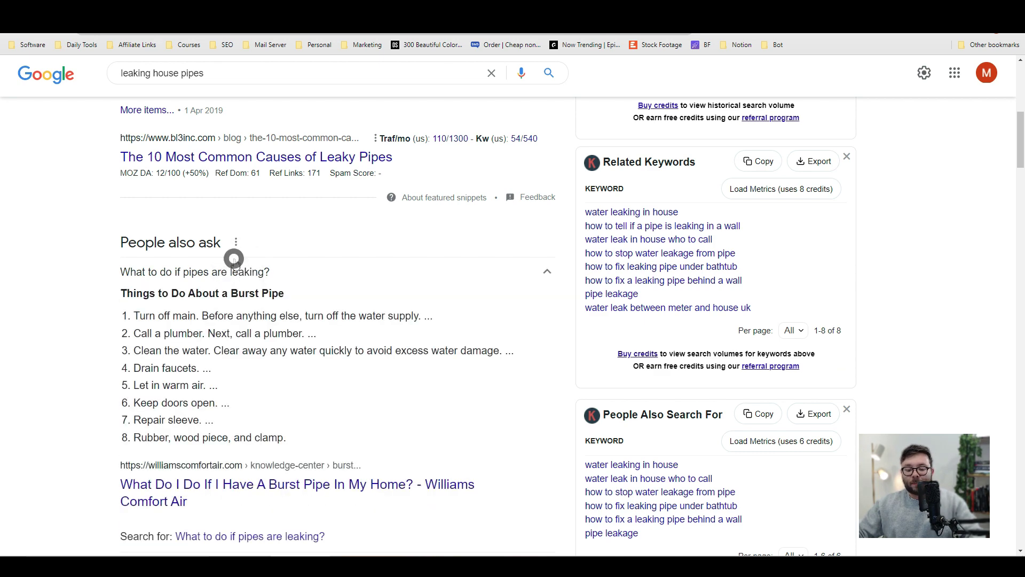
left_click(238, 273)
left_click(240, 298)
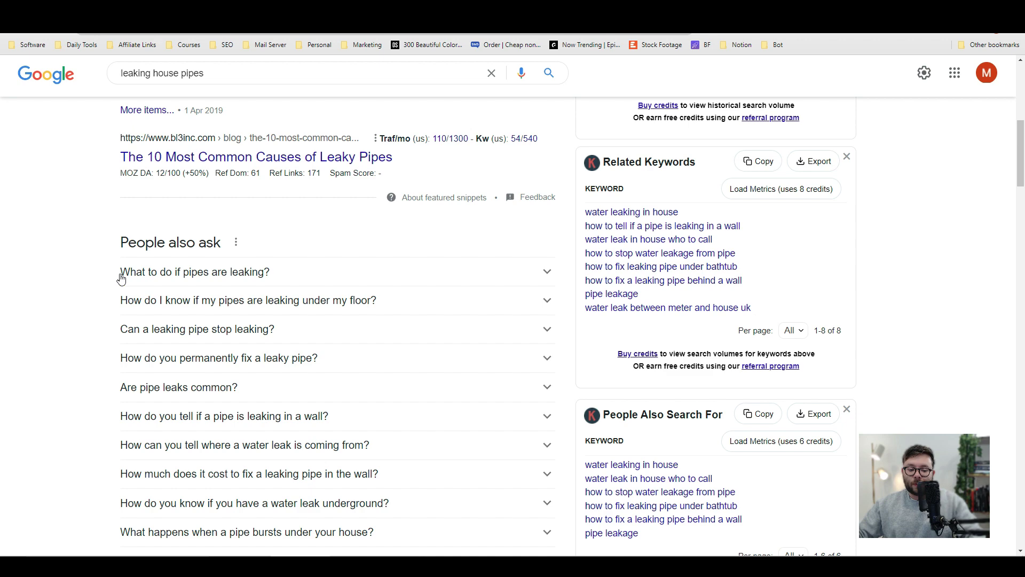
Step: Copy the question "What to do if pipes are leaking?" into a new Notepad document
left_click_drag(119, 273, 222, 277)
key("ctrl+c")
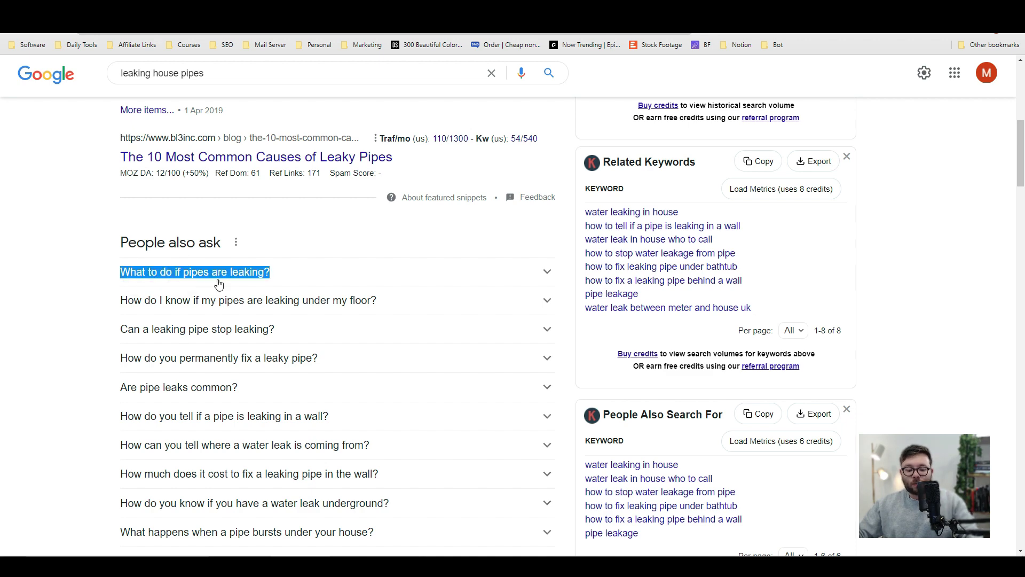
left_click(127, 553)
type("note")
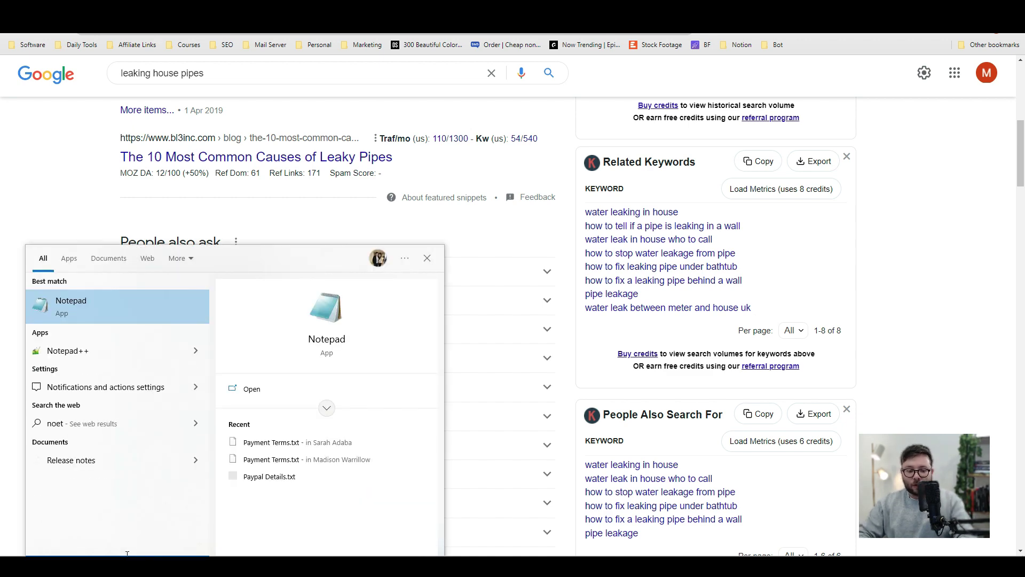
key("Return")
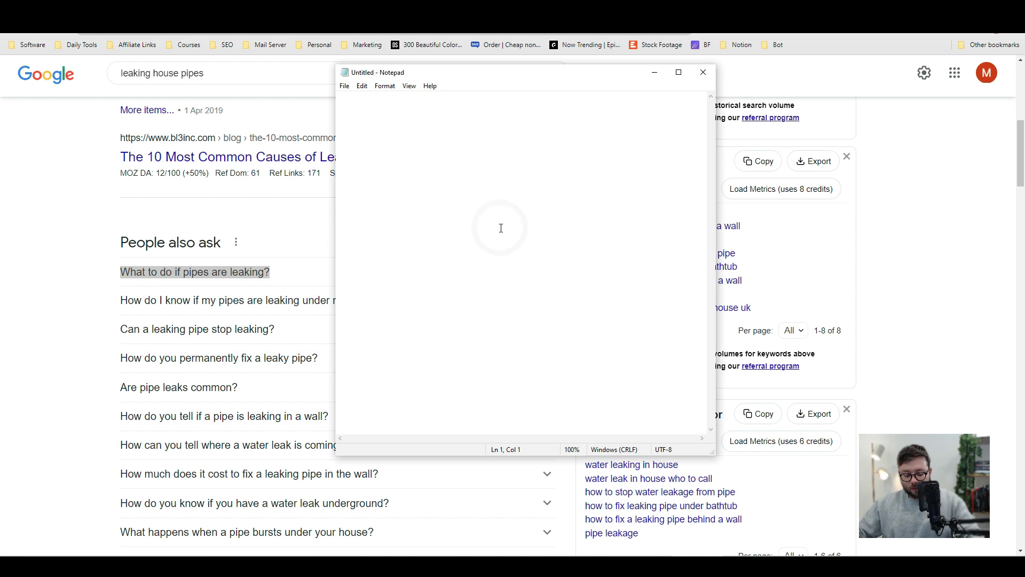
key("ctrl+v")
Step: Copy the next three People also ask questions into the Notepad list one per line, ending with "How do you permanently fix a leaky pipe?"
left_click_drag(113, 308, 343, 305)
key("ctrl+c")
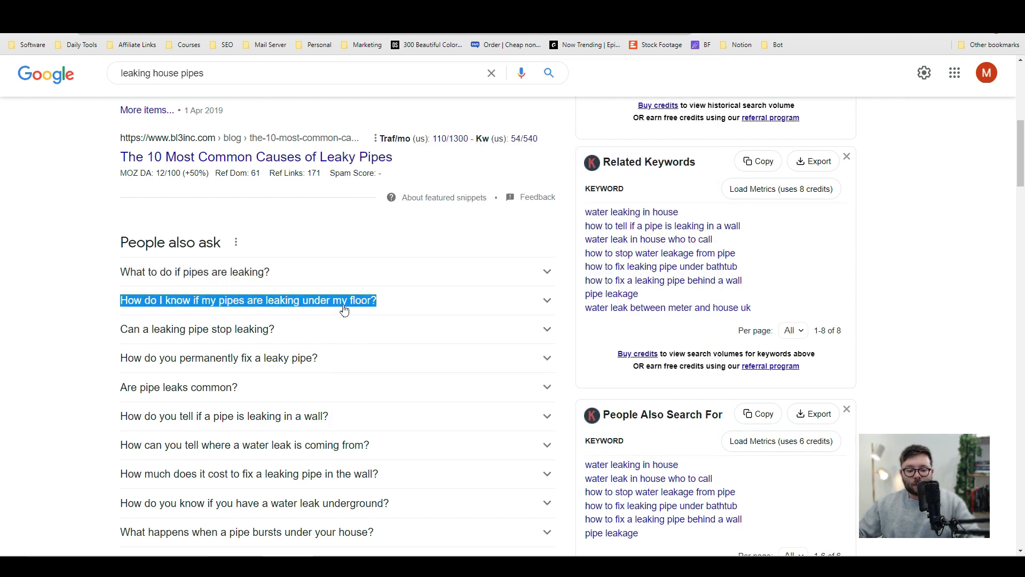
key("alt+Tab")
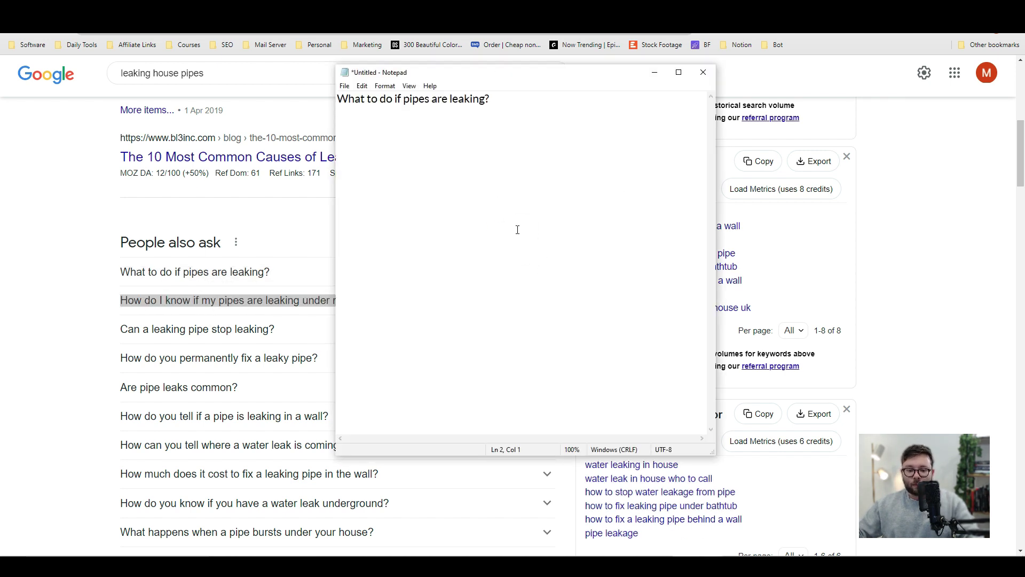
key("ctrl+v")
left_click_drag(114, 329, 266, 336)
key("ctrl+c")
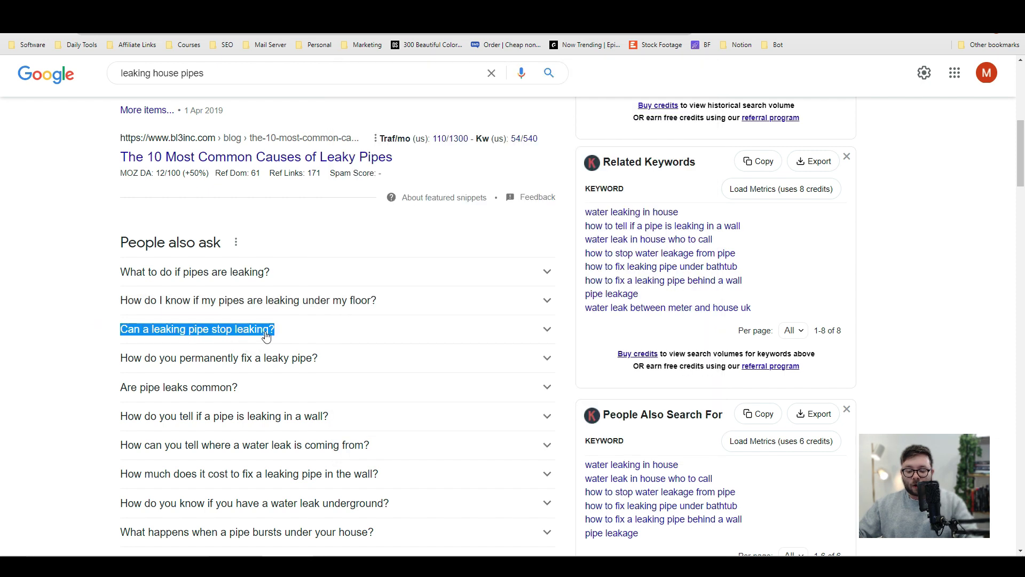
key("alt+Tab")
key("ctrl+v")
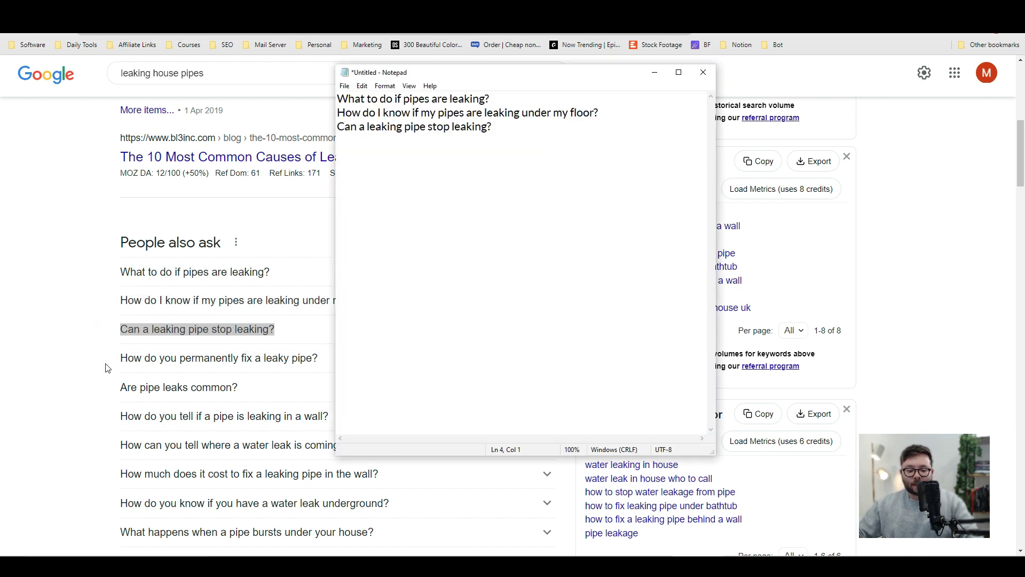
left_click_drag(111, 371, 343, 368)
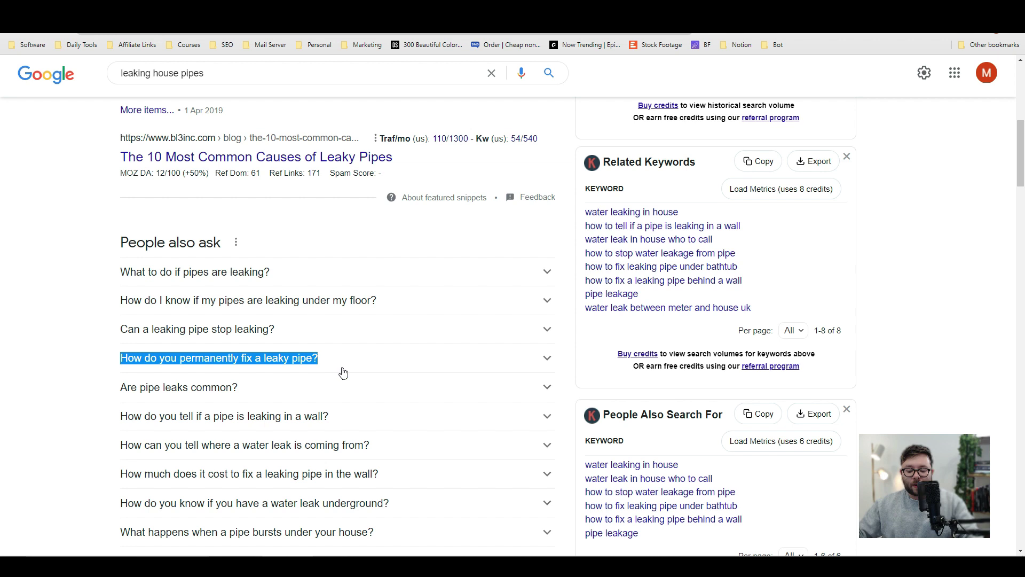
key("ctrl+c")
key("alt+Tab")
key("ctrl+v")
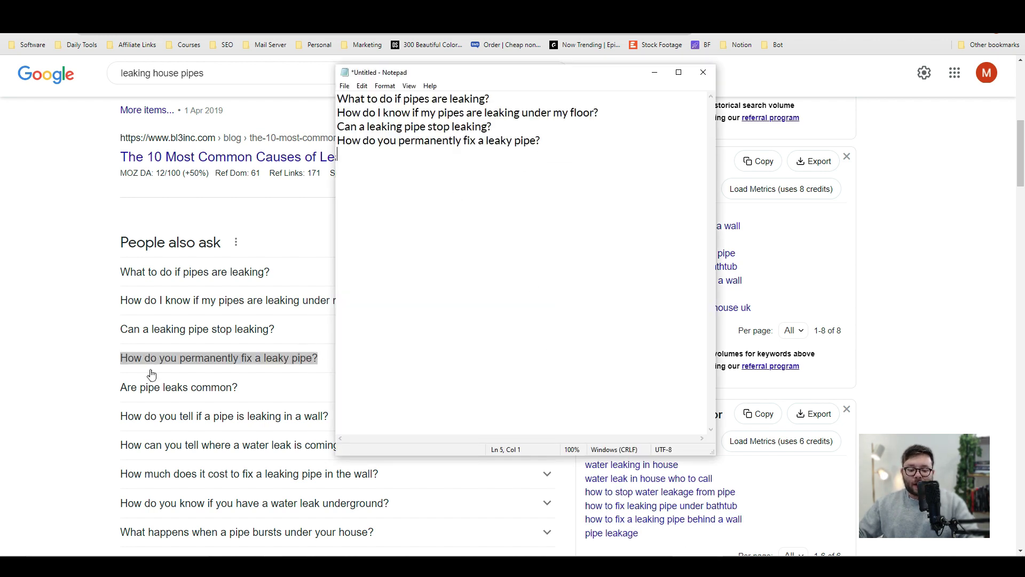
Step: Copy all four questions from Notepad into the Article Titles field of the Wordplay Title Mode form
left_click_drag(544, 154, 321, 93)
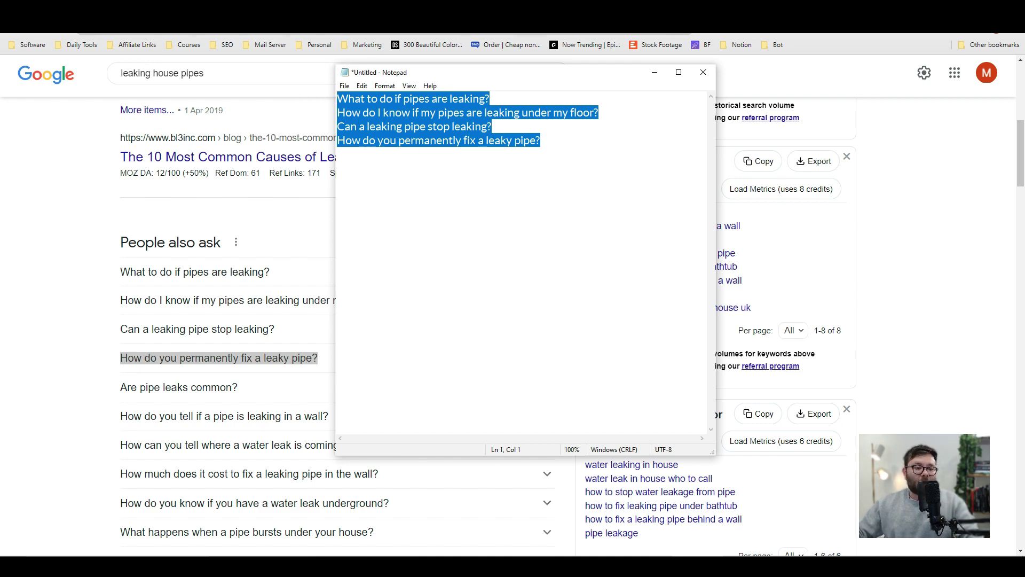
key("alt+Tab")
key("ctrl+Tab")
left_click(385, 206)
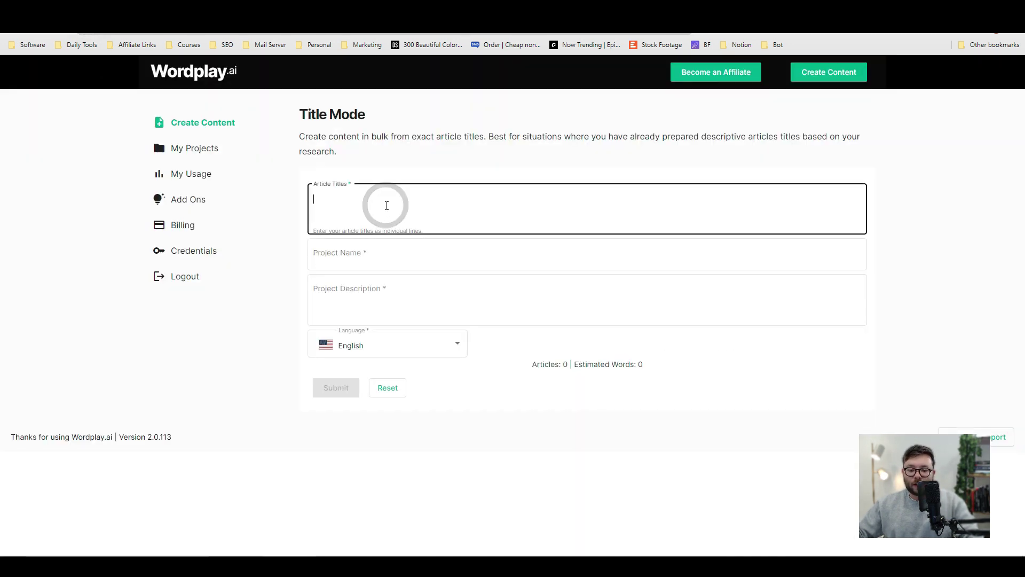
key("ctrl+v")
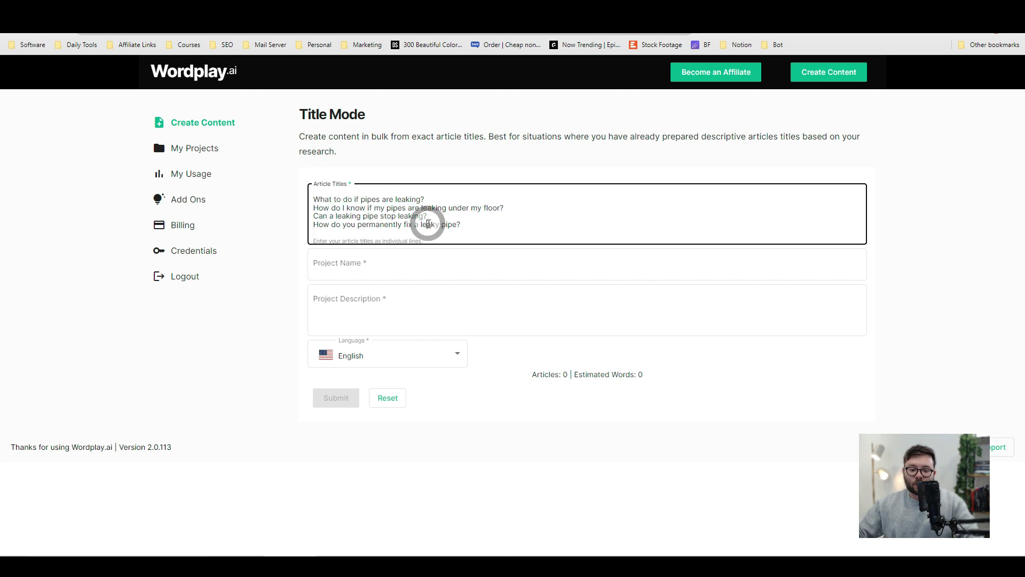
left_click_drag(465, 227, 299, 201)
Step: Name the project "Pipes" and reuse the same text as its project description
left_click(365, 264)
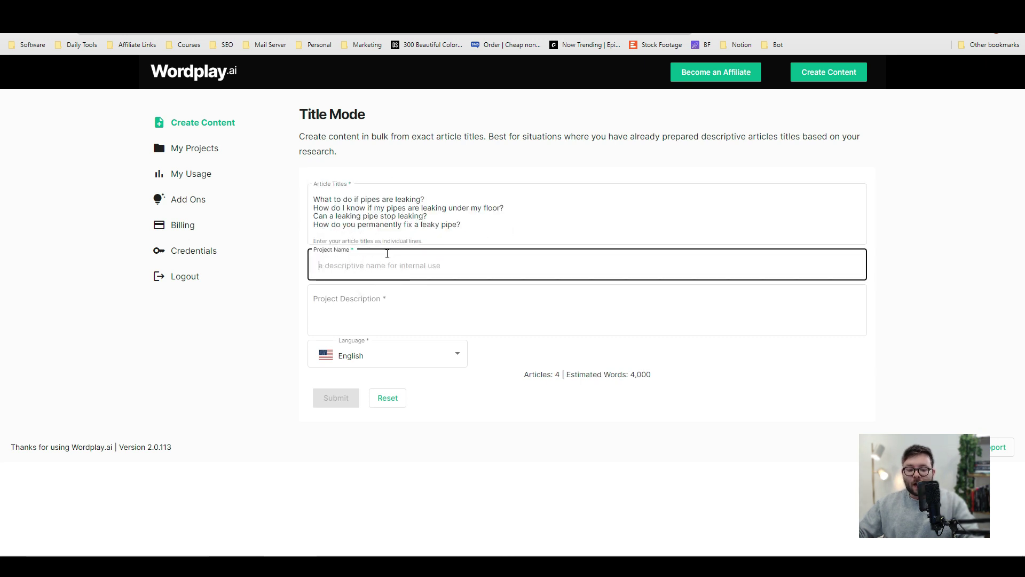
left_click(394, 228)
left_click(416, 255)
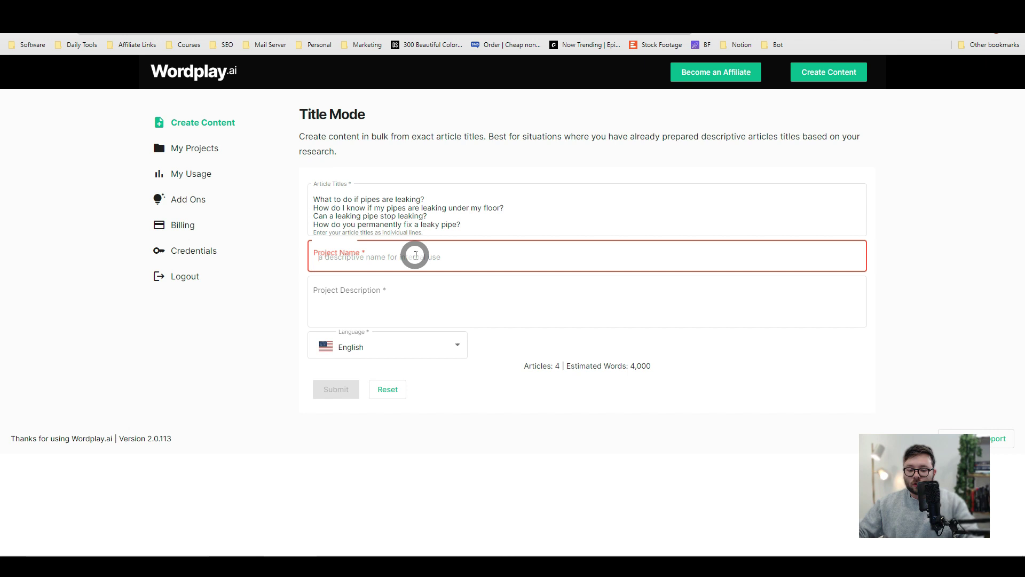
type("Pipes")
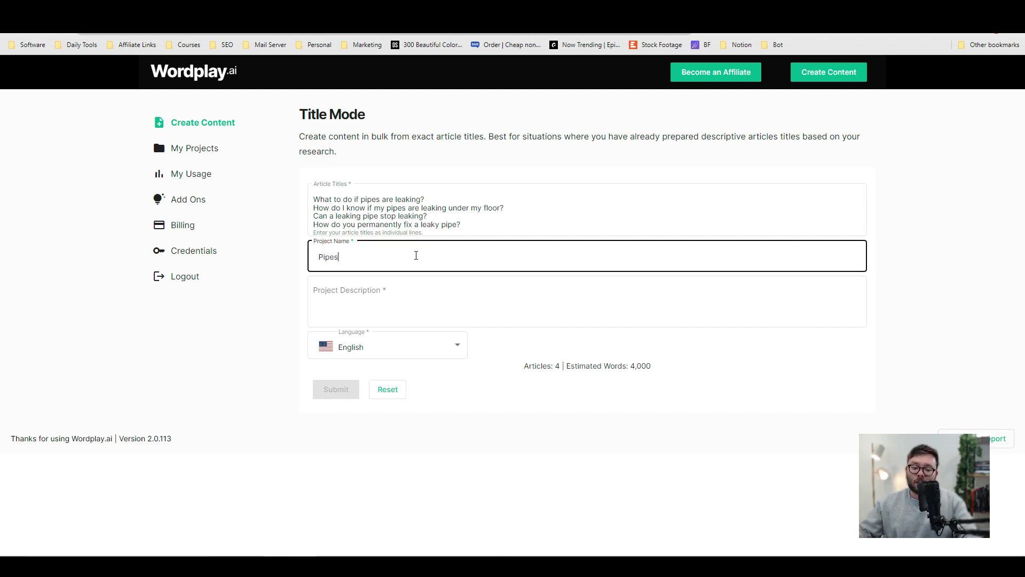
left_click_drag(342, 257, 273, 252)
key("ctrl+c")
left_click(373, 300)
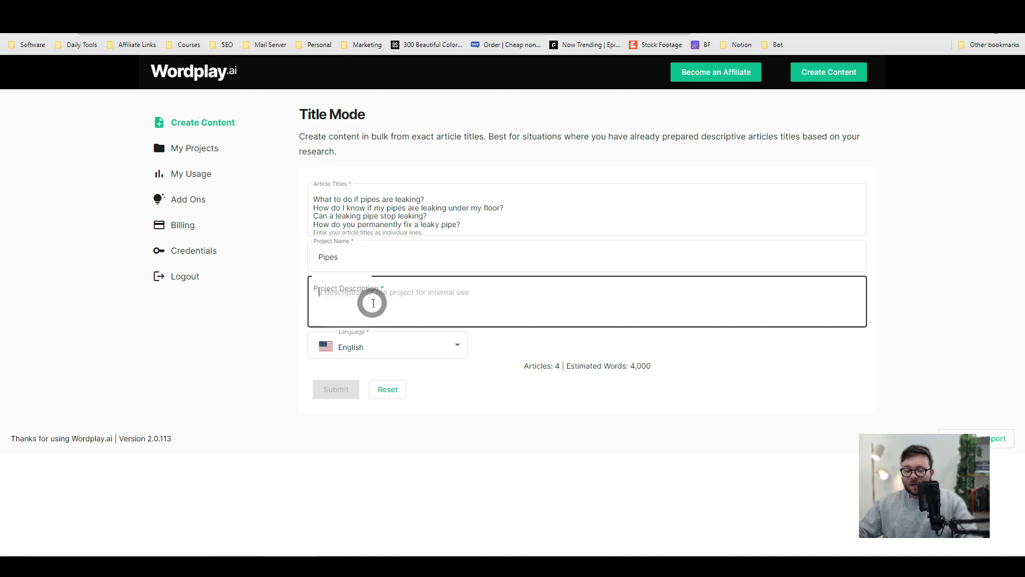
key("ctrl+v")
Step: Examine the available article languages and the entered titles, leaving the language set to English
left_click(376, 345)
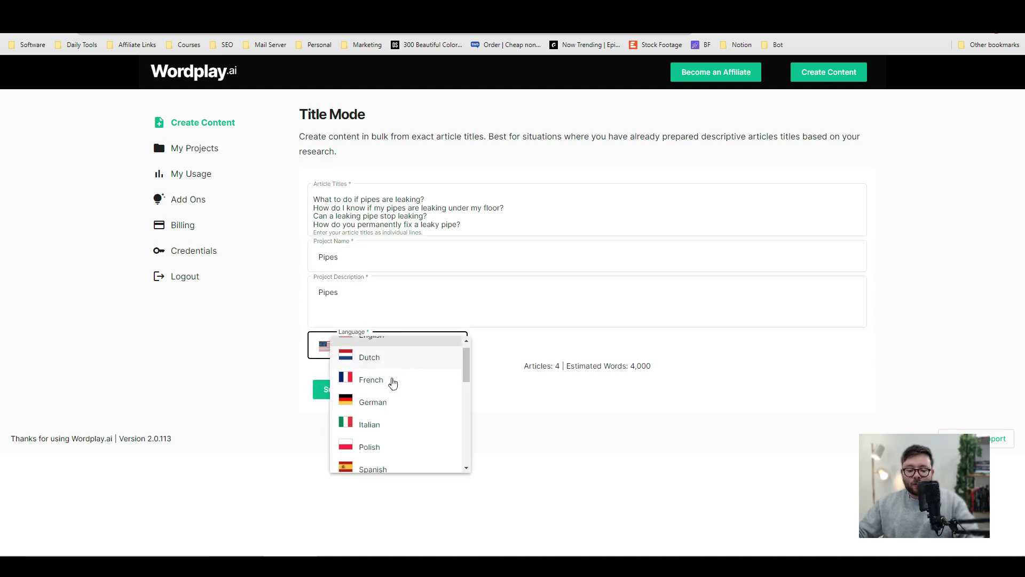
scroll(393, 384, "down", 5)
scroll(384, 383, "up", 8)
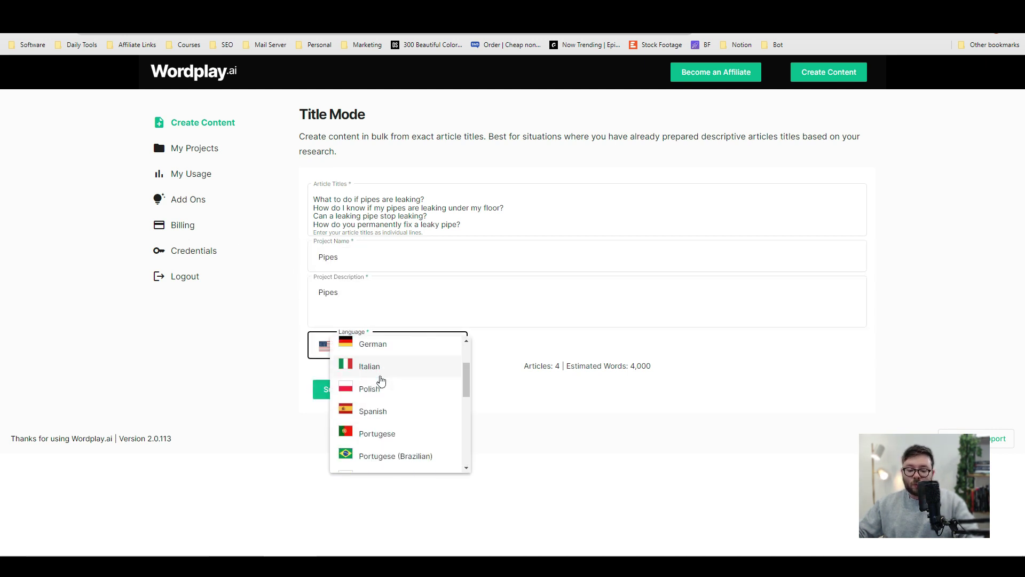
left_click(265, 367)
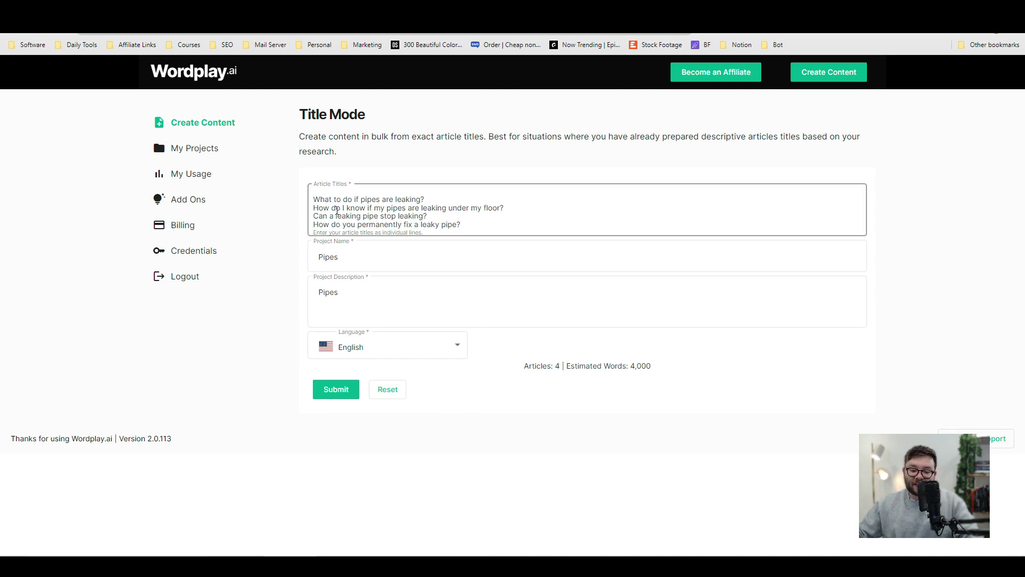
left_click_drag(337, 199, 357, 225)
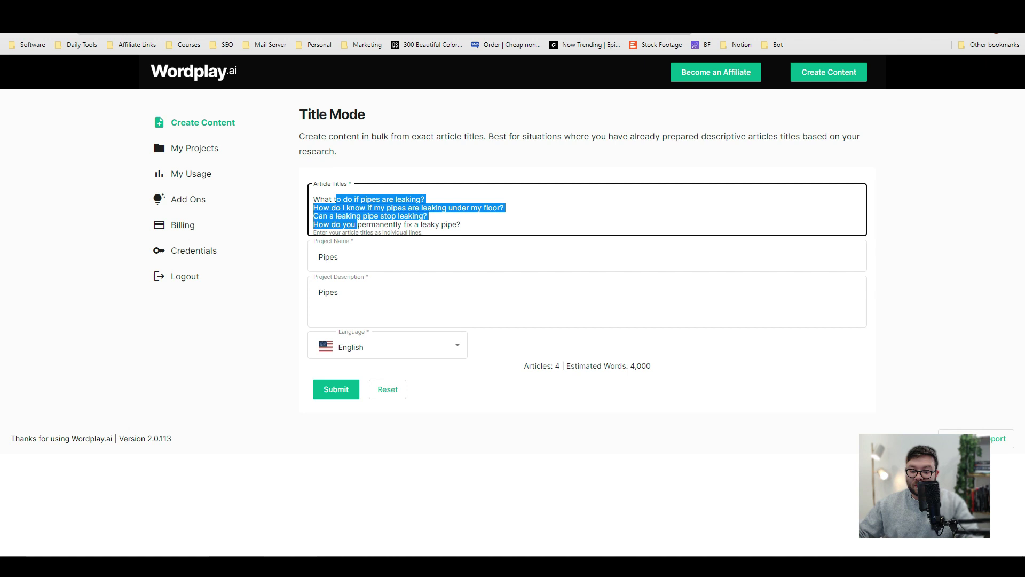
left_click(338, 348)
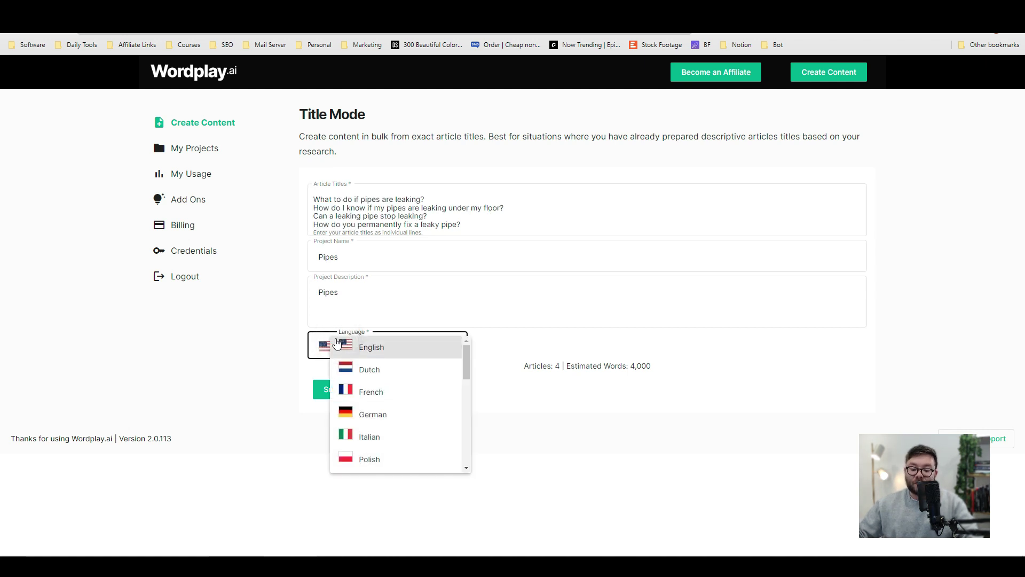
left_click(261, 350)
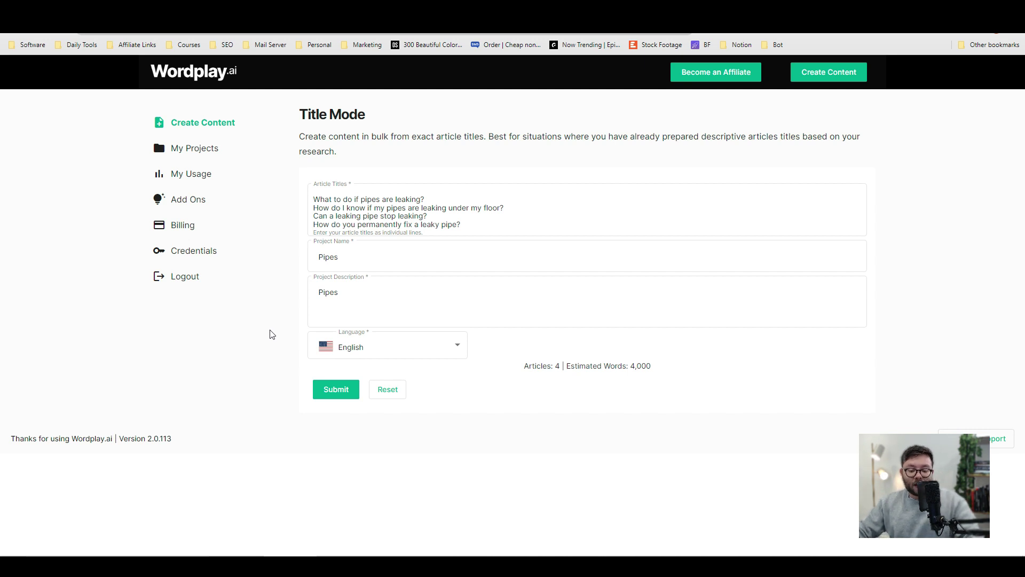
Step: Submit the Pipes project for article generation, checking the estimated word count before confirming
left_click(331, 388)
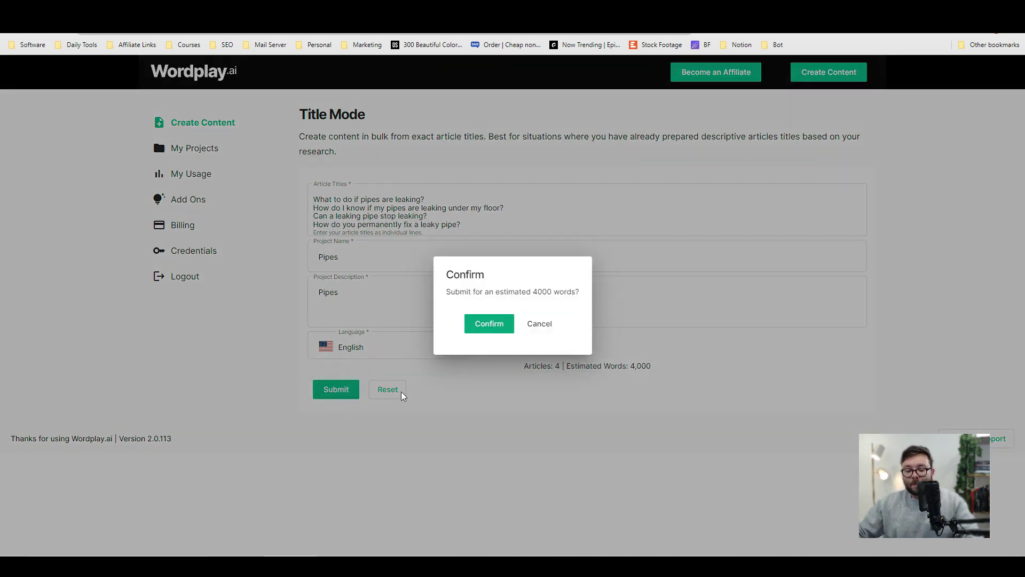
left_click_drag(455, 292, 566, 294)
left_click(517, 292)
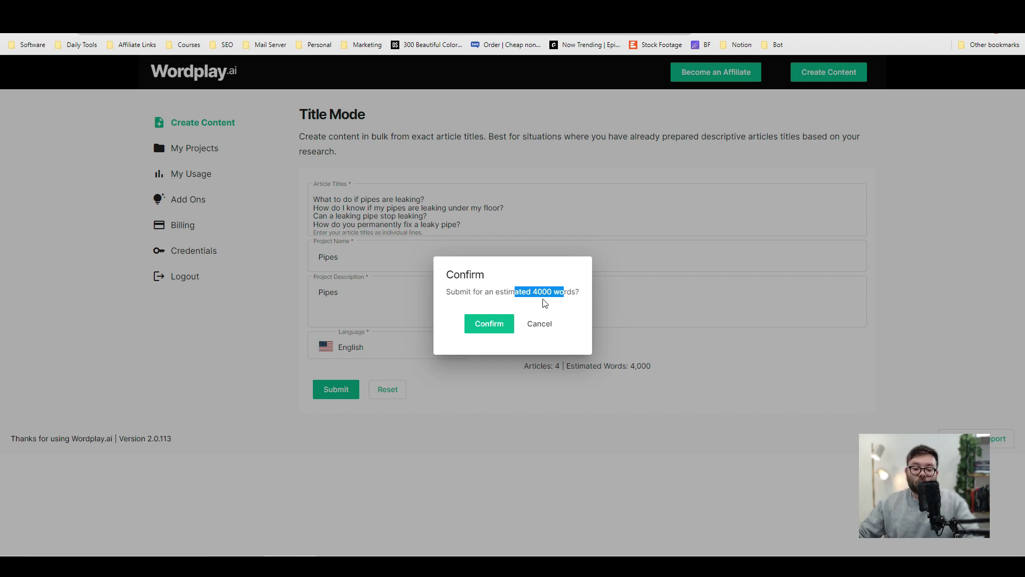
left_click(480, 327)
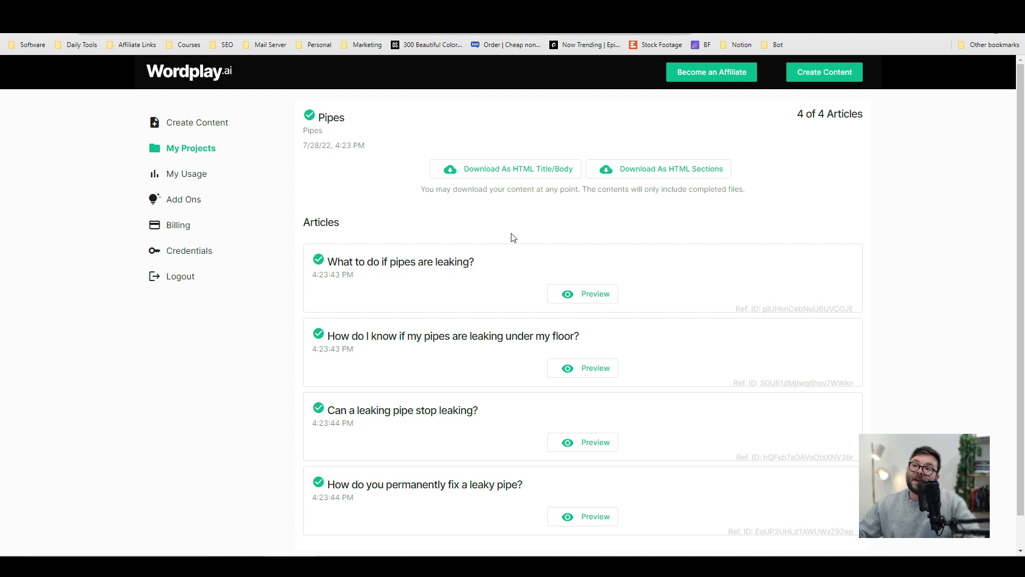
Step: Preview the "What to do if pipes are leaking?" article and examine its section headings through to the end
scroll(510, 237, "down", 1)
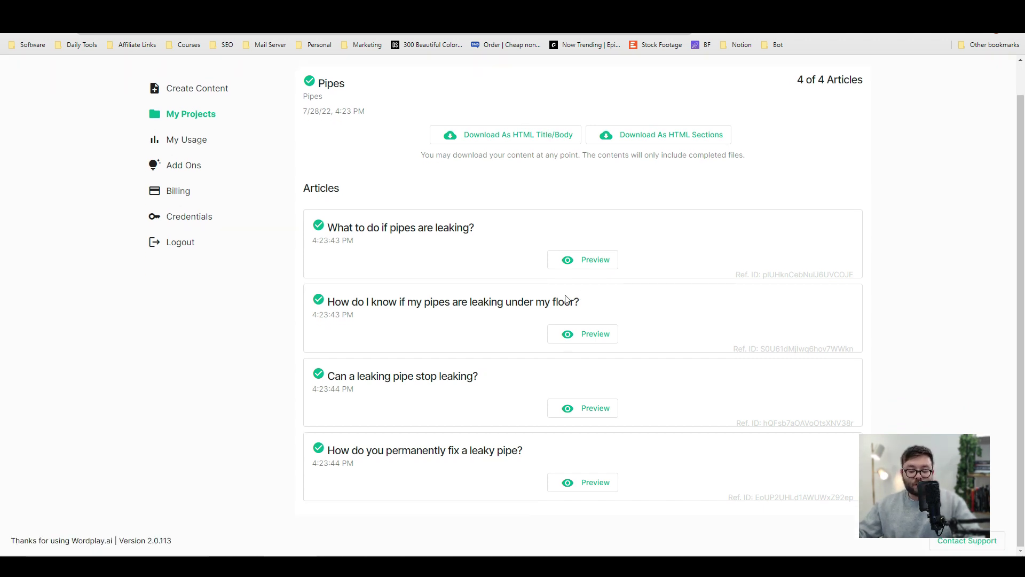
left_click(580, 260)
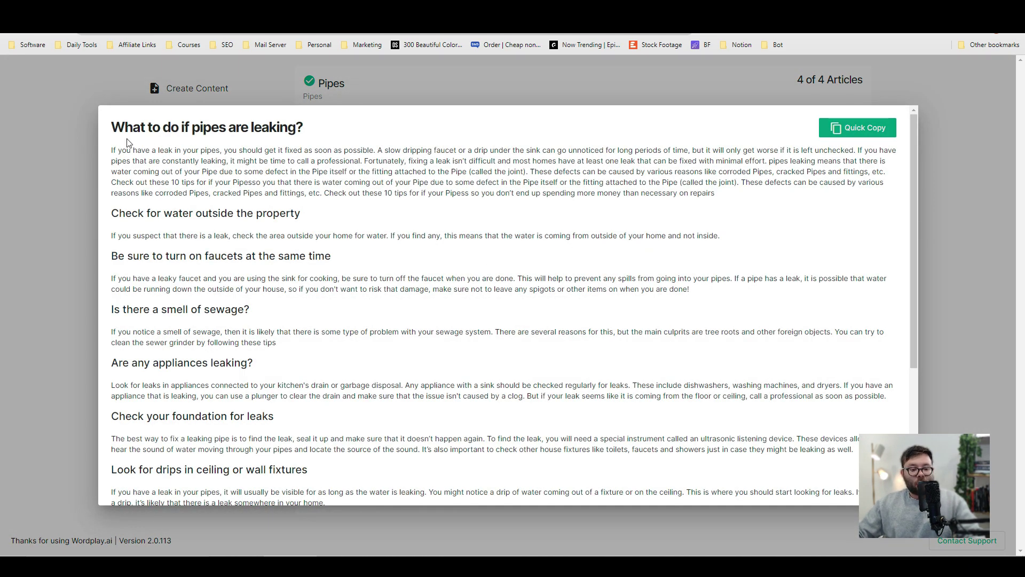
left_click_drag(120, 130, 321, 127)
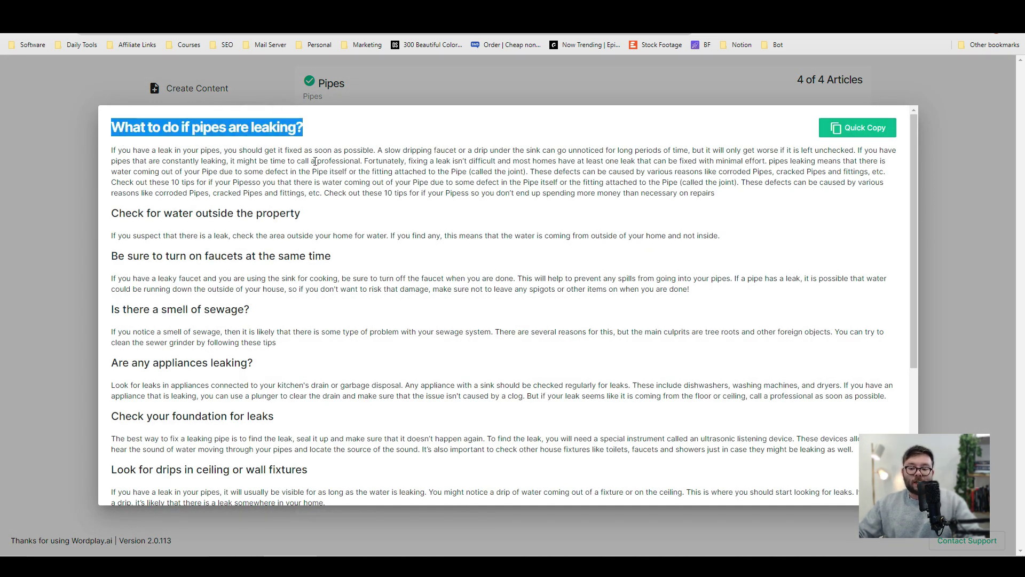
left_click(168, 145)
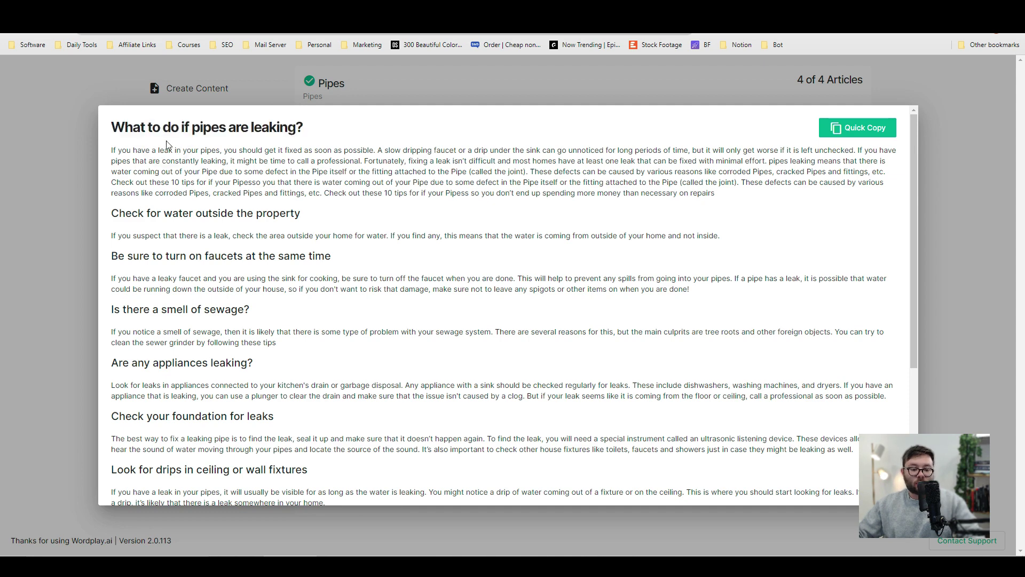
scroll(144, 152, "down", 1)
left_click_drag(132, 159, 301, 160)
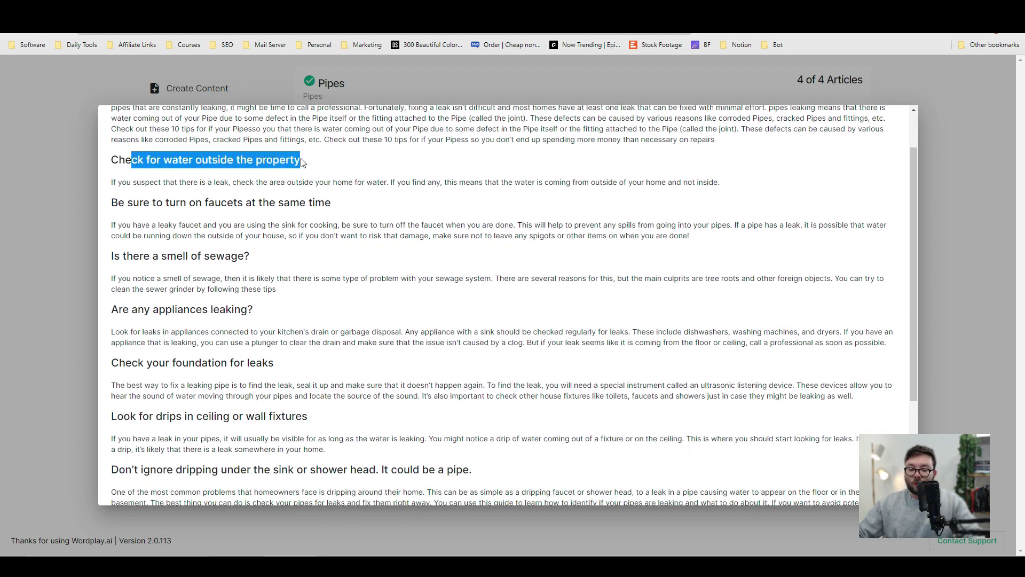
left_click_drag(134, 207, 332, 208)
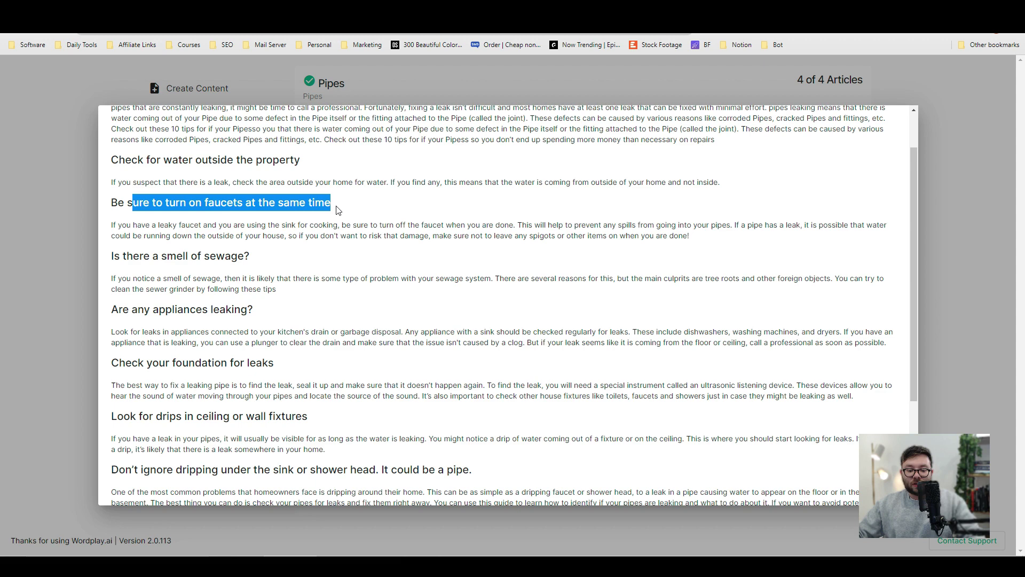
scroll(338, 211, "down", 1)
left_click_drag(143, 202, 256, 203)
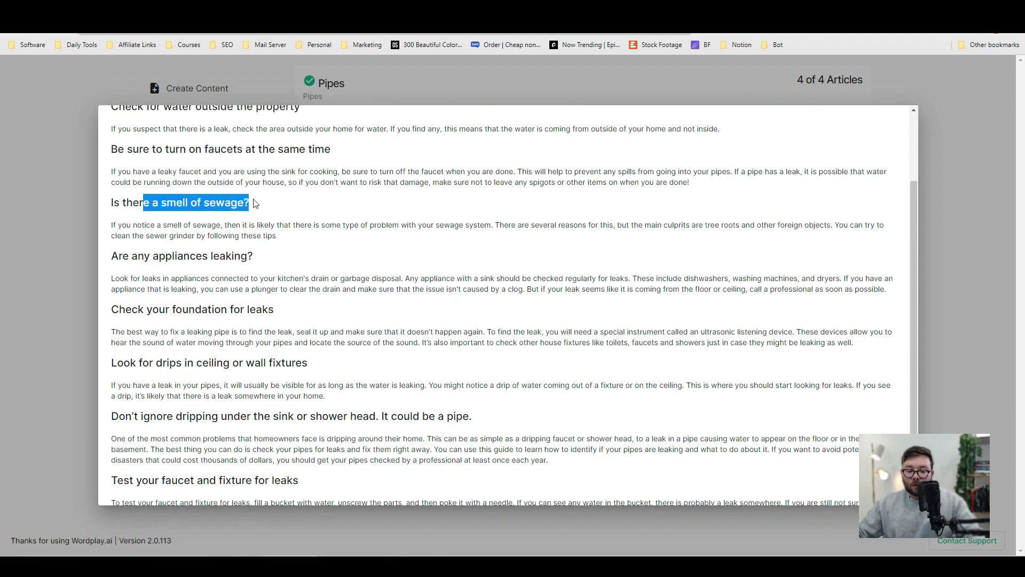
scroll(253, 199, "down", 1)
left_click_drag(175, 202, 262, 204)
scroll(256, 204, "down", 1)
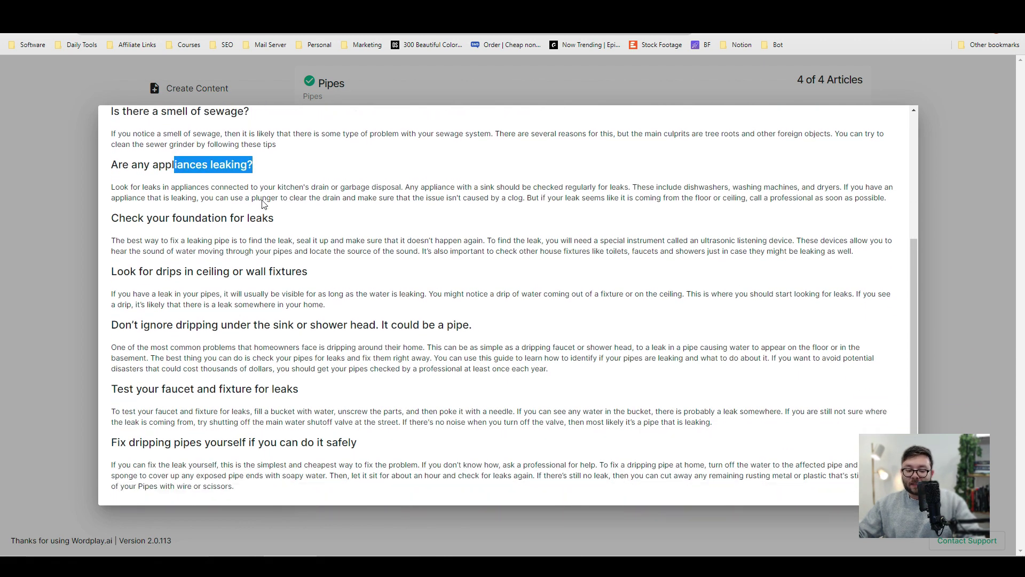
left_click_drag(159, 213, 272, 208)
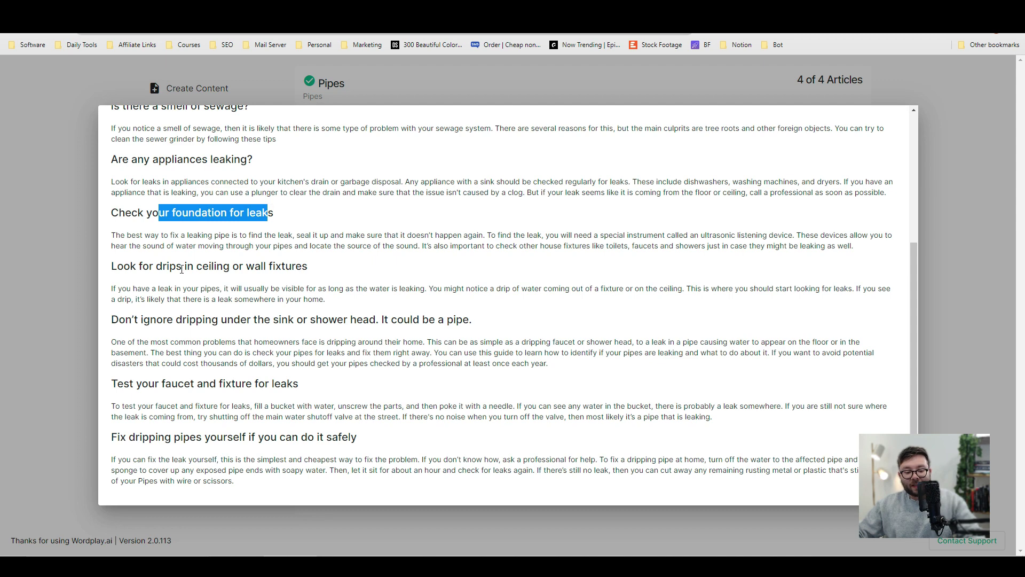
left_click_drag(182, 269, 332, 268)
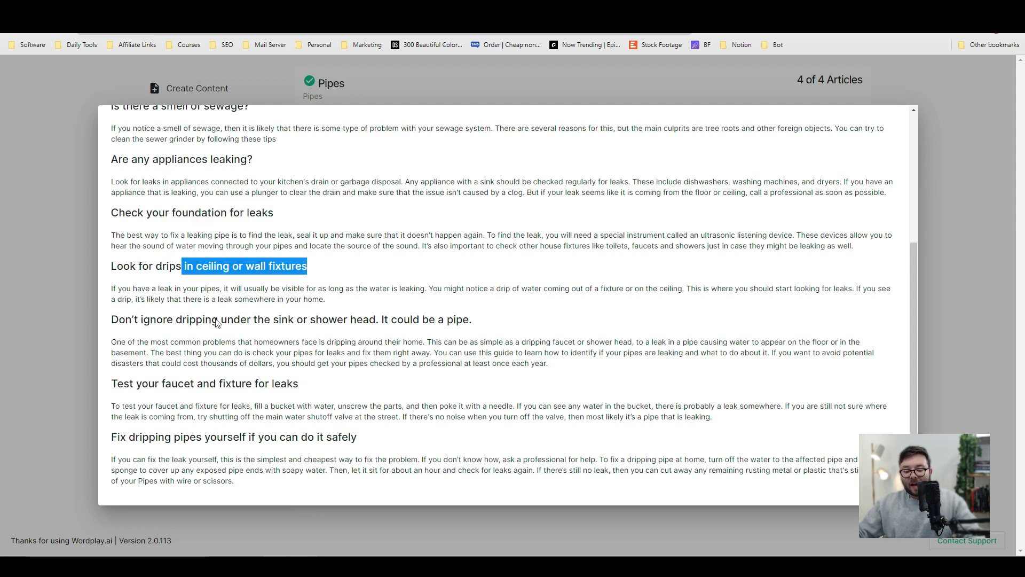
left_click_drag(225, 246, 299, 383)
scroll(477, 392, "up", 4)
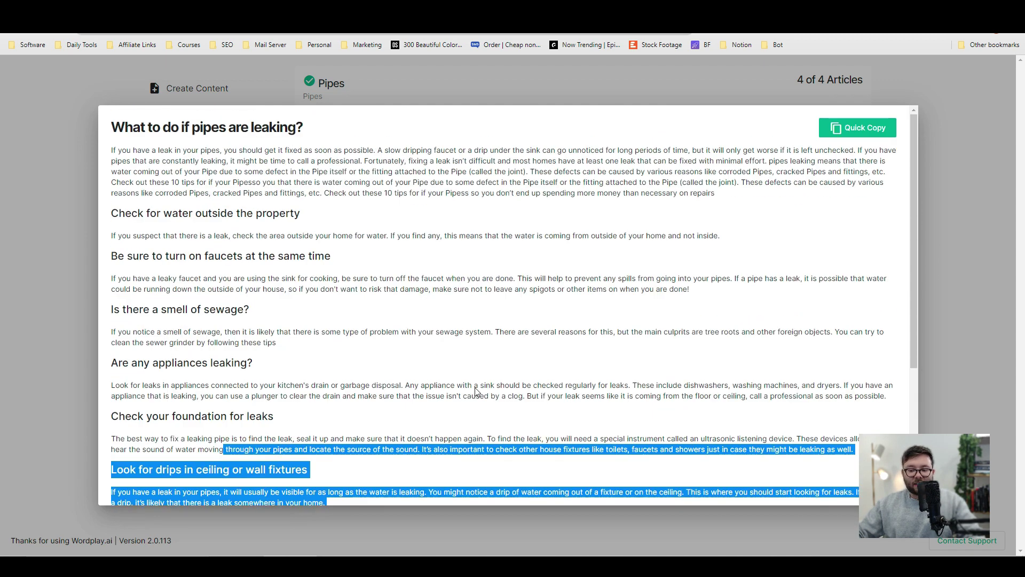
Step: Read the article's introduction and its "Check for water outside the property" section, and close the preview
left_click(388, 206)
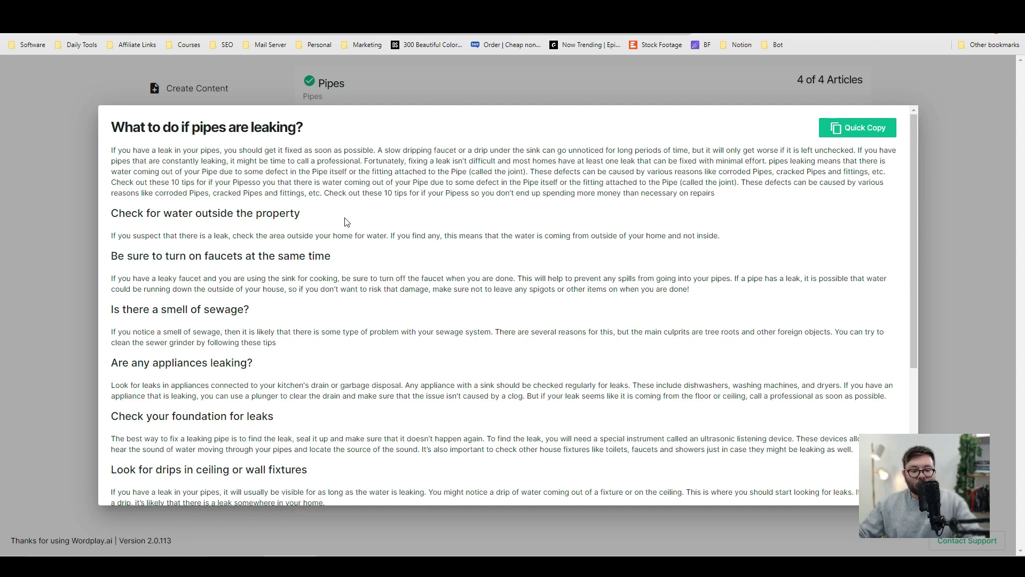
left_click_drag(299, 128, 235, 113)
left_click_drag(250, 161, 248, 193)
left_click(250, 219)
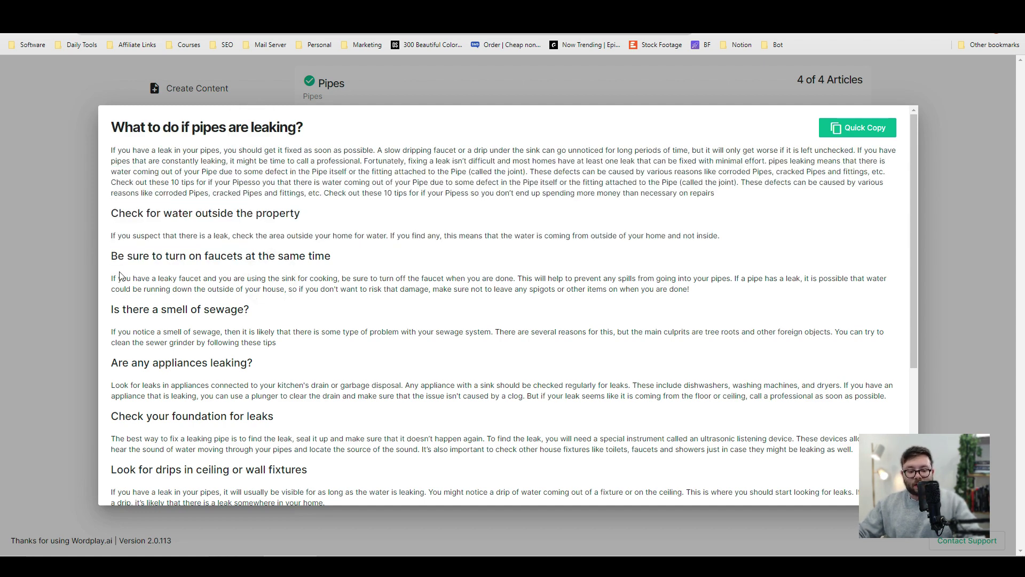
left_click_drag(118, 207, 234, 213)
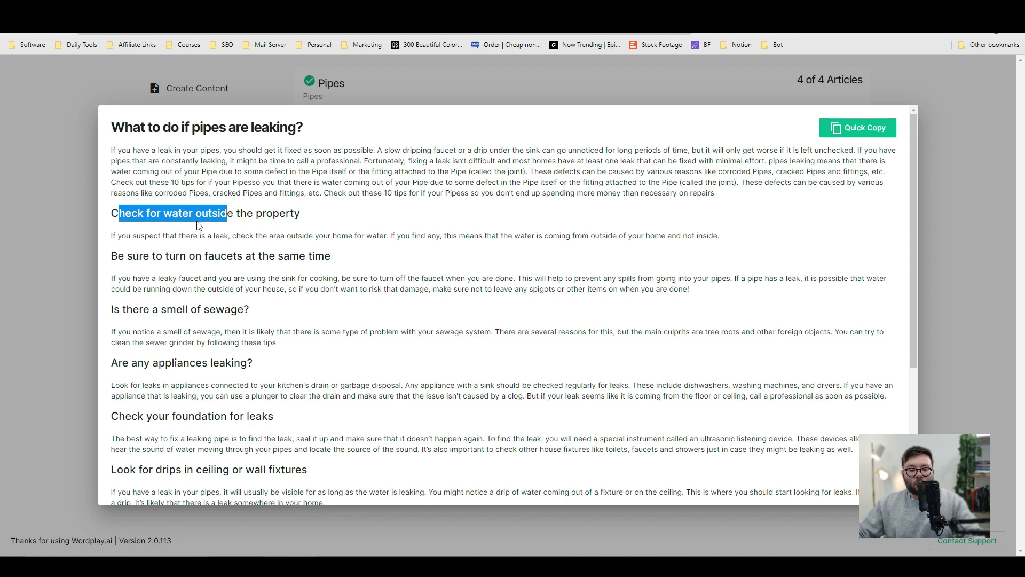
left_click(197, 237)
left_click_drag(122, 235, 149, 235)
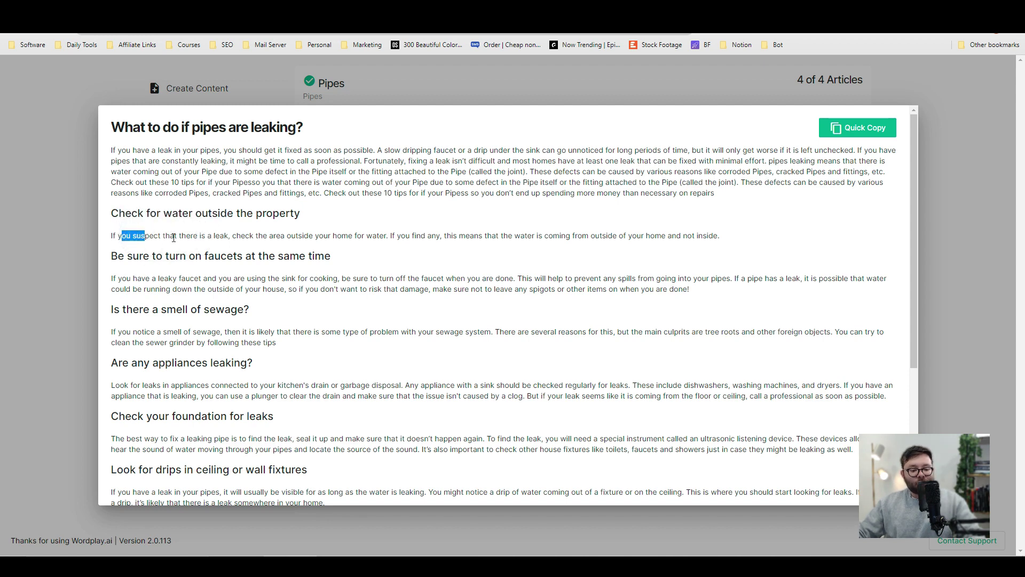
left_click(174, 238)
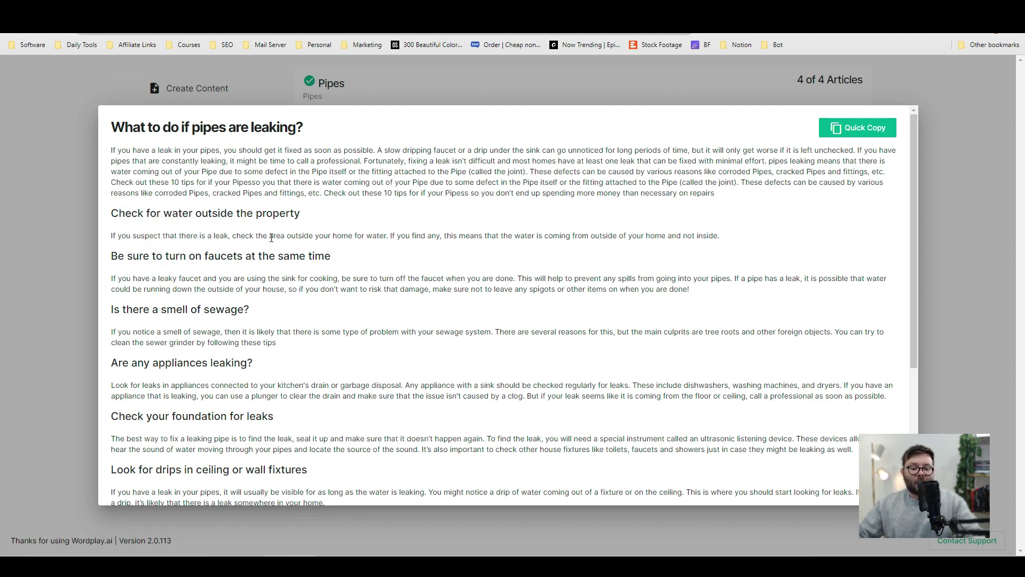
left_click_drag(269, 236, 444, 237)
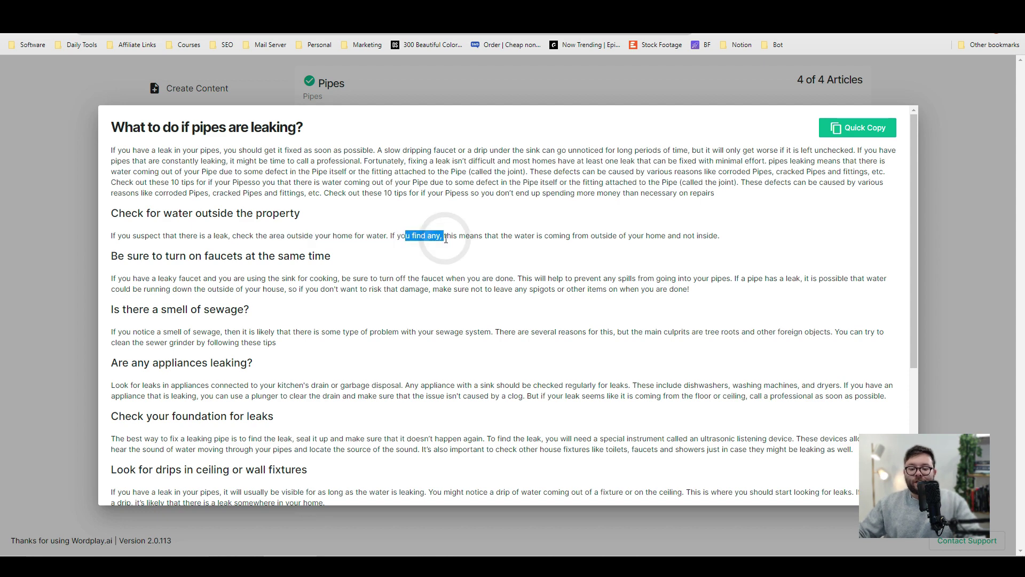
double_click(484, 237)
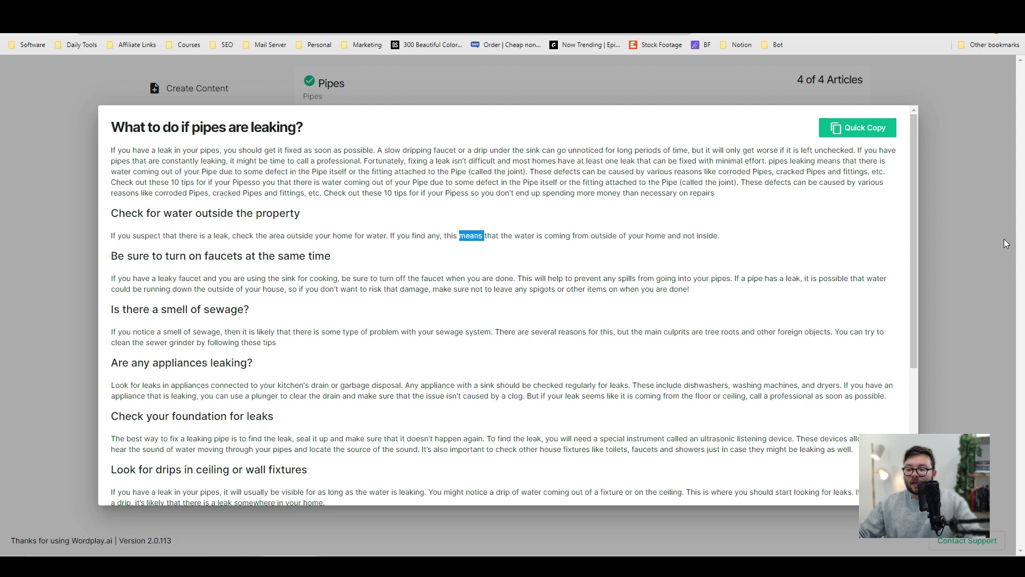
left_click(962, 241)
Step: Preview the "How do I know if my pipes are leaking under my floor?" article, examine its section headings and text, and close it
left_click(579, 334)
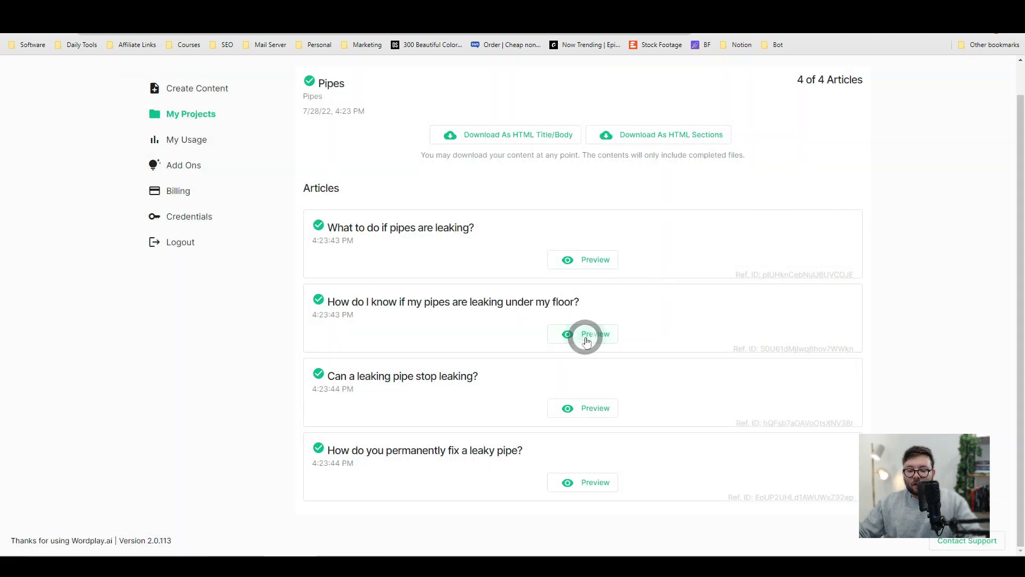
left_click_drag(159, 127, 366, 128)
left_click(300, 177)
scroll(300, 178, "down", 1)
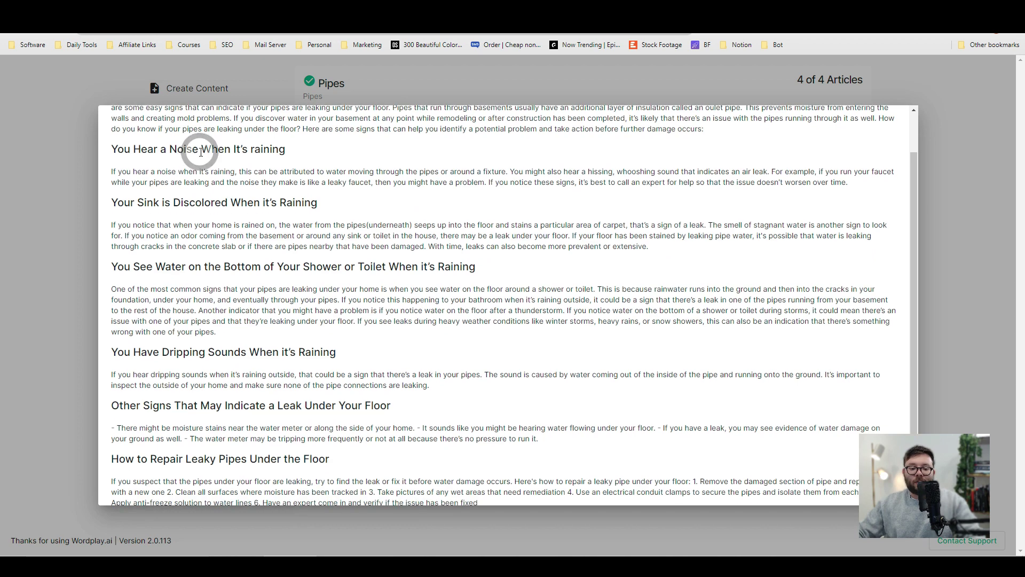
double_click(213, 144)
scroll(210, 149, "down", 1)
left_click_drag(184, 151, 241, 151)
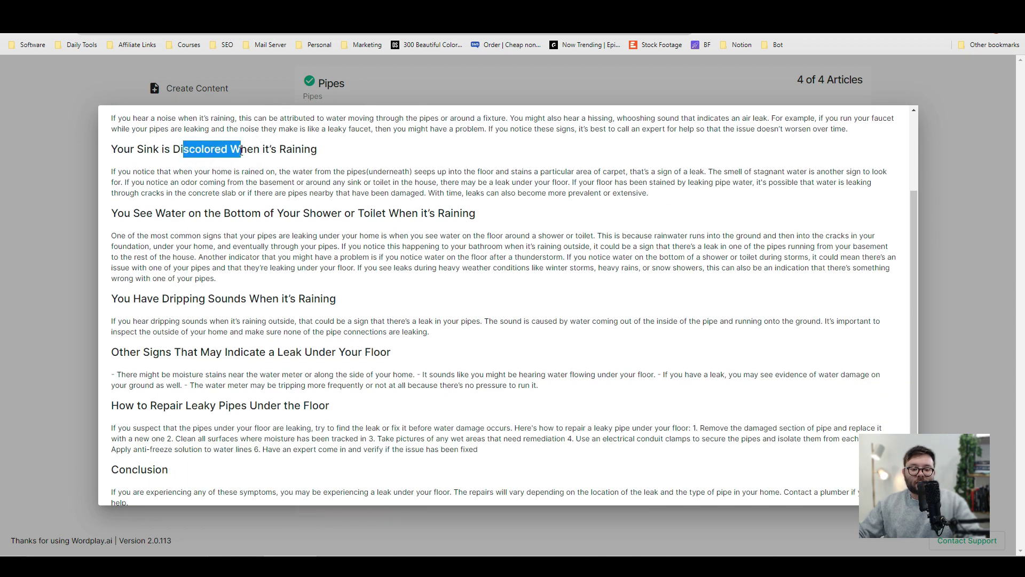
scroll(270, 151, "down", 1)
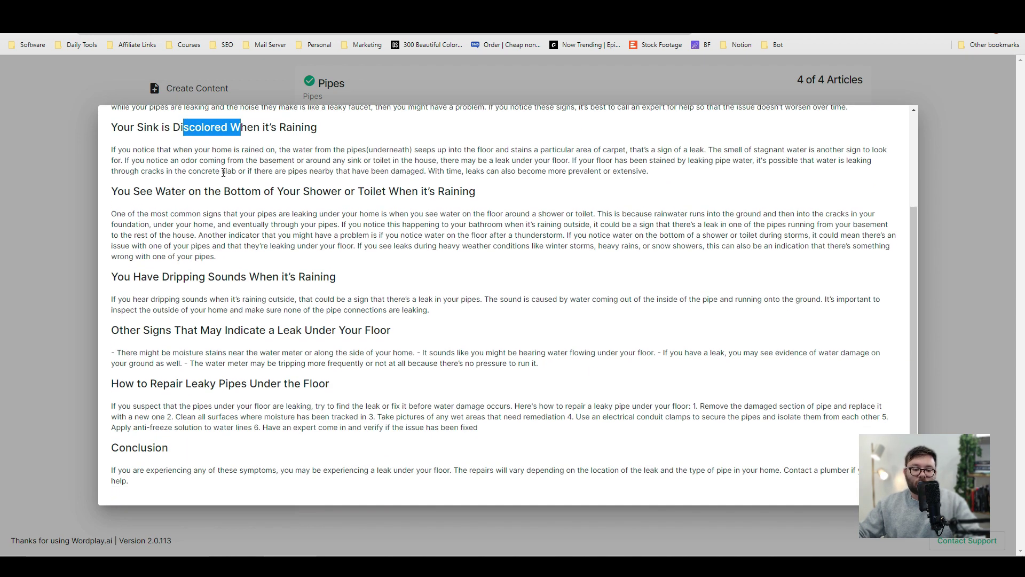
left_click_drag(181, 191, 241, 190)
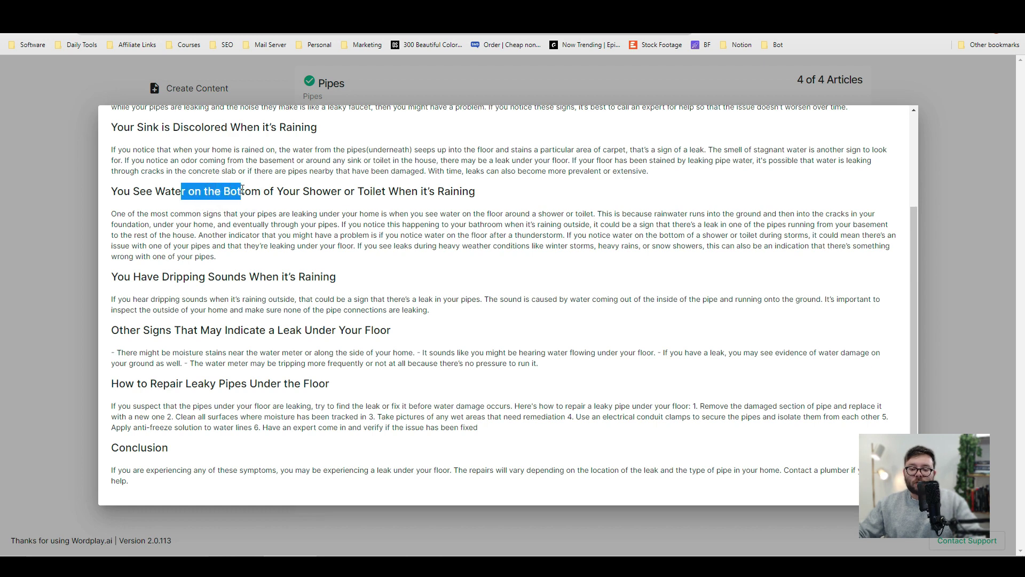
left_click_drag(247, 172, 273, 353)
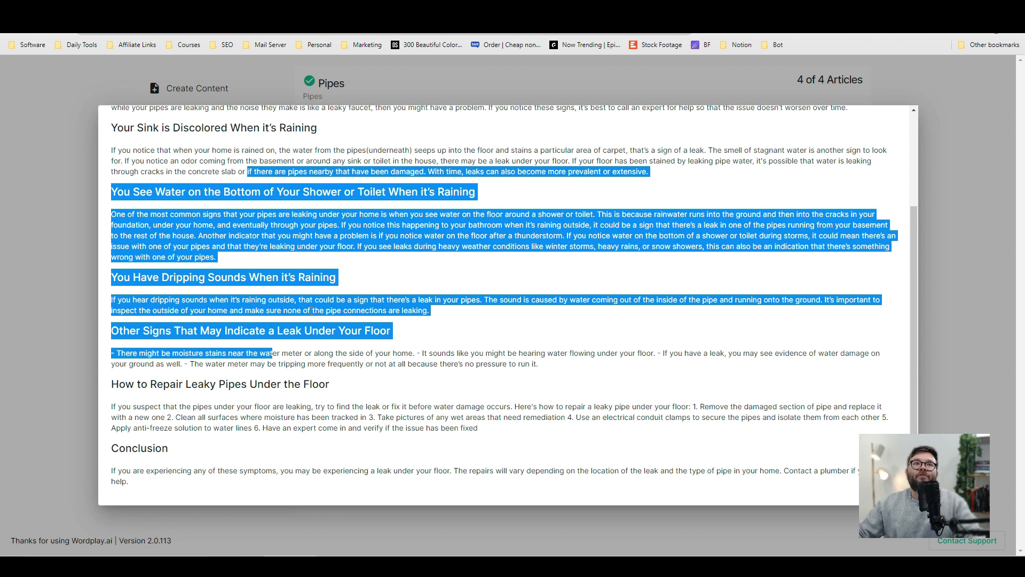
left_click(102, 267)
Step: Preview and skim the "Can a leaking pipe stop leaking?" and "How do you permanently fix a leaky pipe?" articles, closing each one
left_click(555, 405)
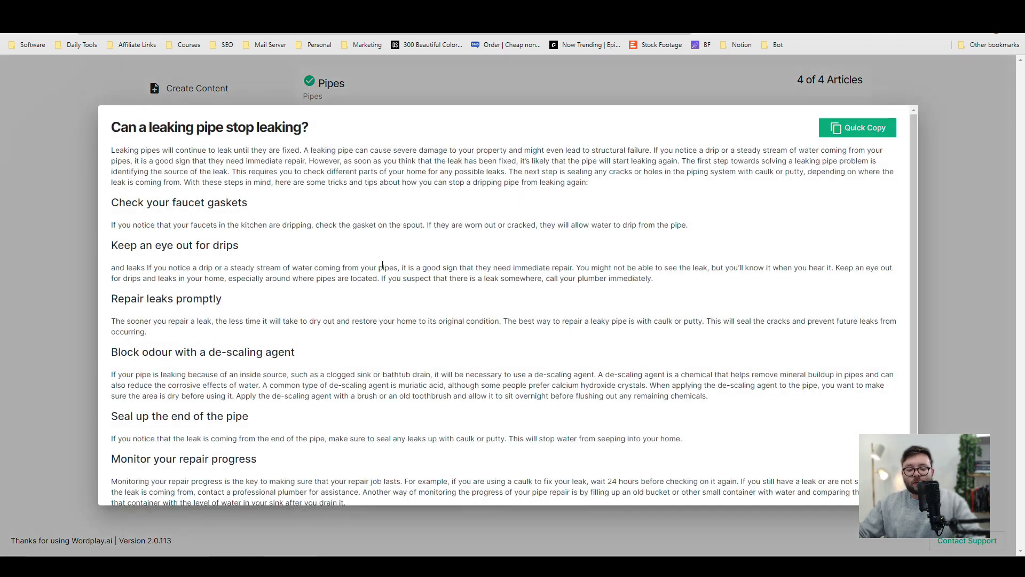
left_click_drag(171, 150, 209, 145)
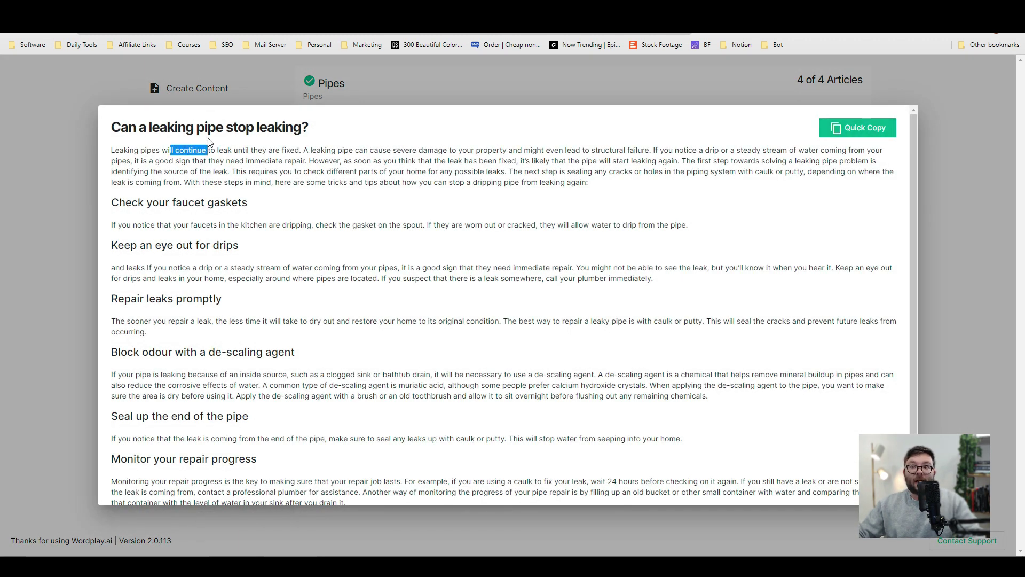
left_click(64, 214)
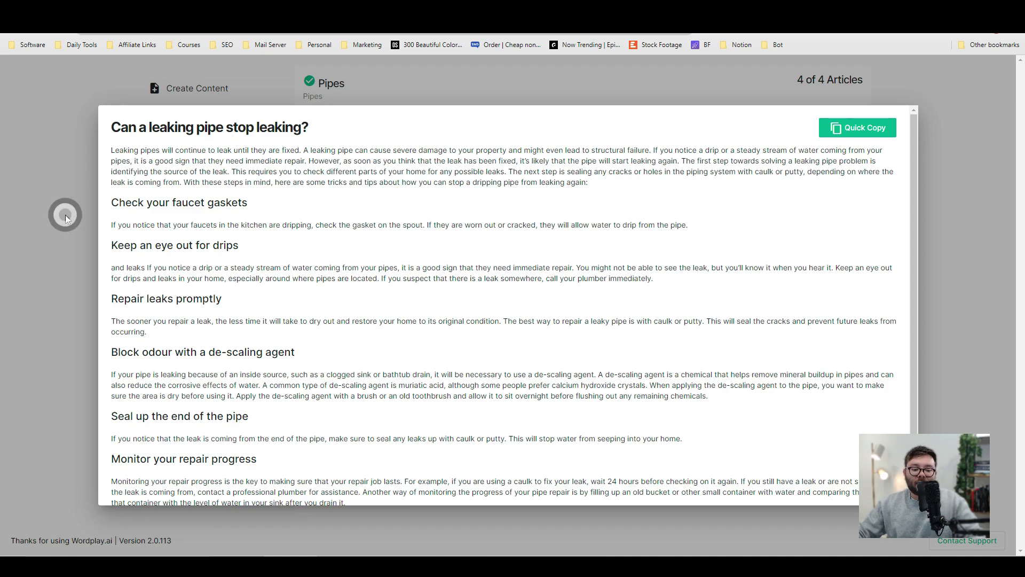
left_click(575, 486)
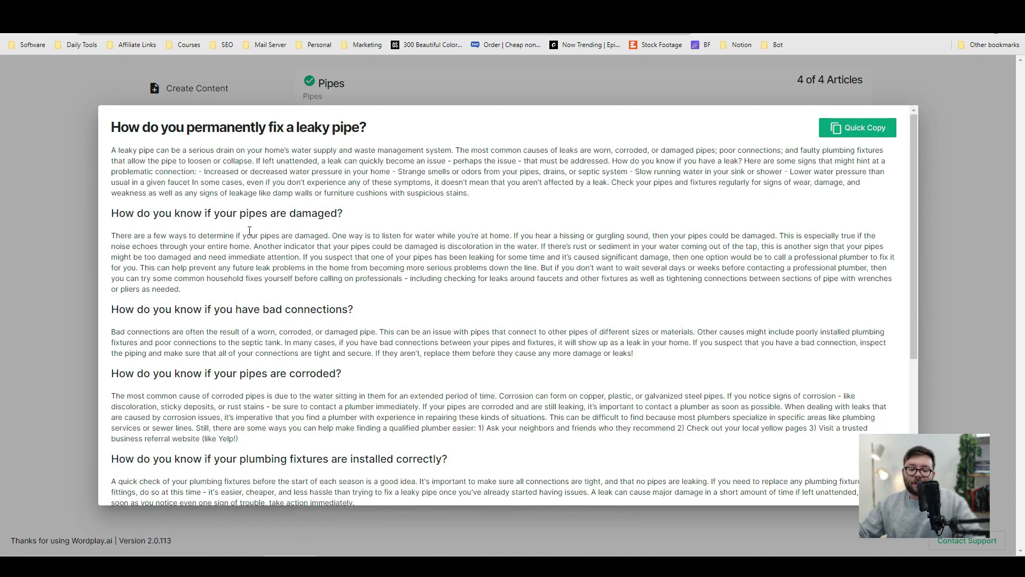
scroll(249, 231, "down", 4)
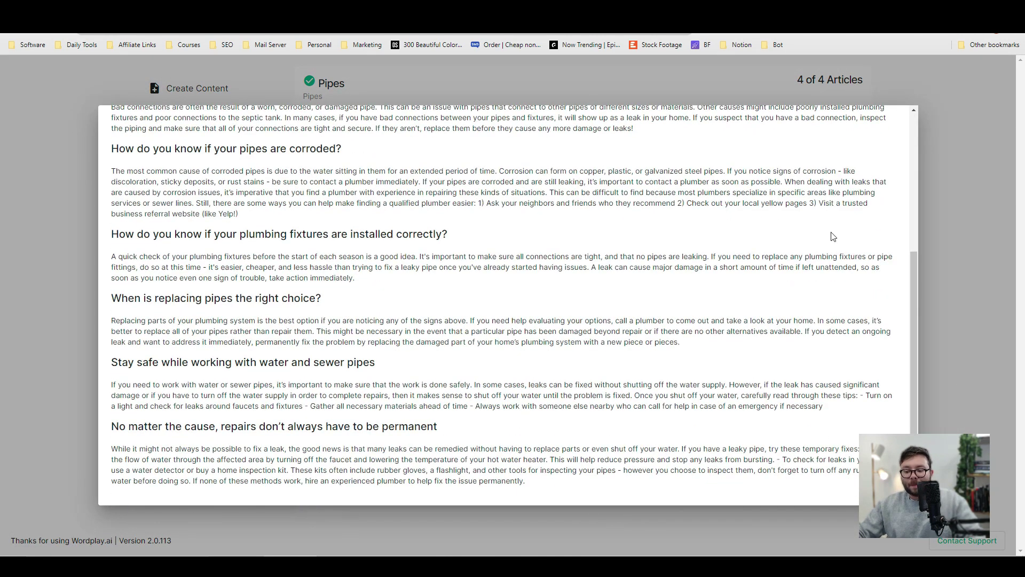
left_click(952, 201)
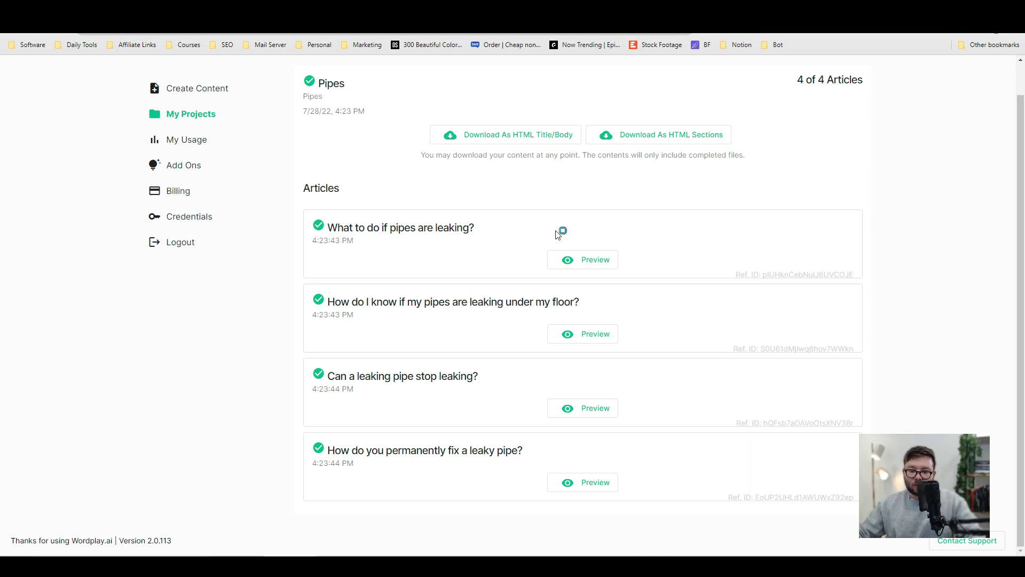
Step: Reopen the "How do you permanently fix a leaky pipe?" article preview and copy its full text
left_click(583, 480)
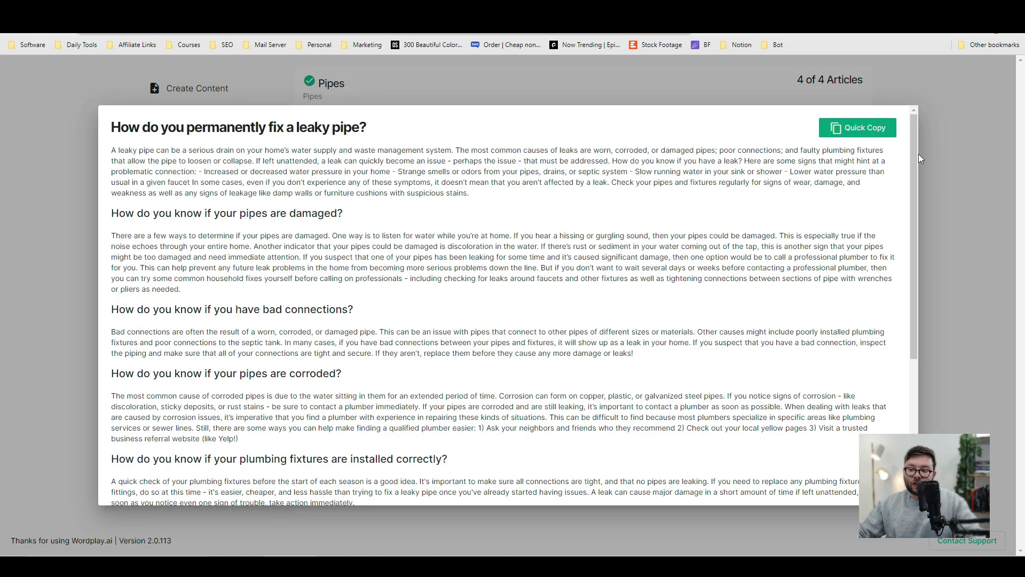
left_click(857, 128)
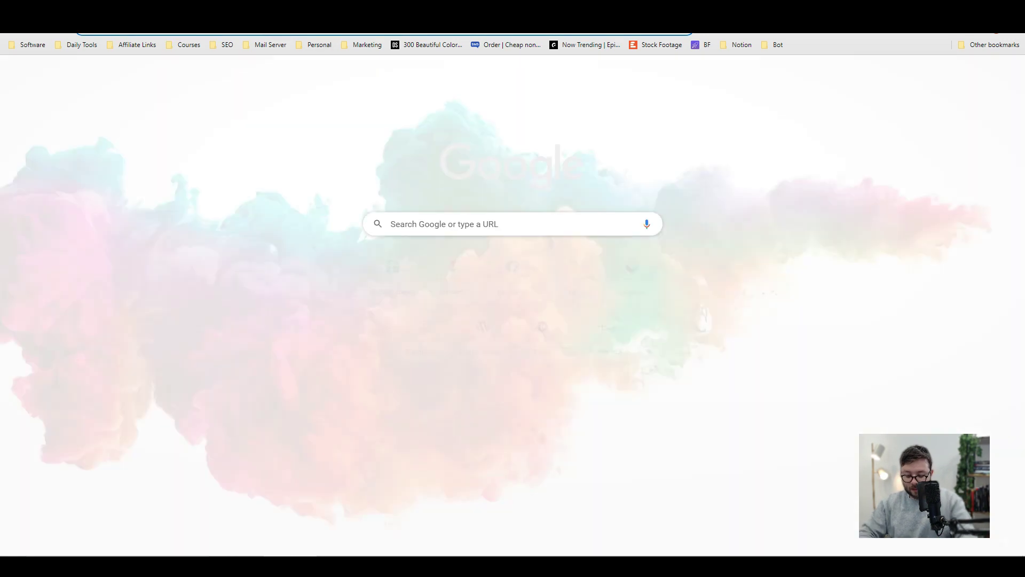
Step: Switch to Grammarly in the browser, create a new blank document, and dismiss the What's New and Premium notices
type("gramm")
key("Return")
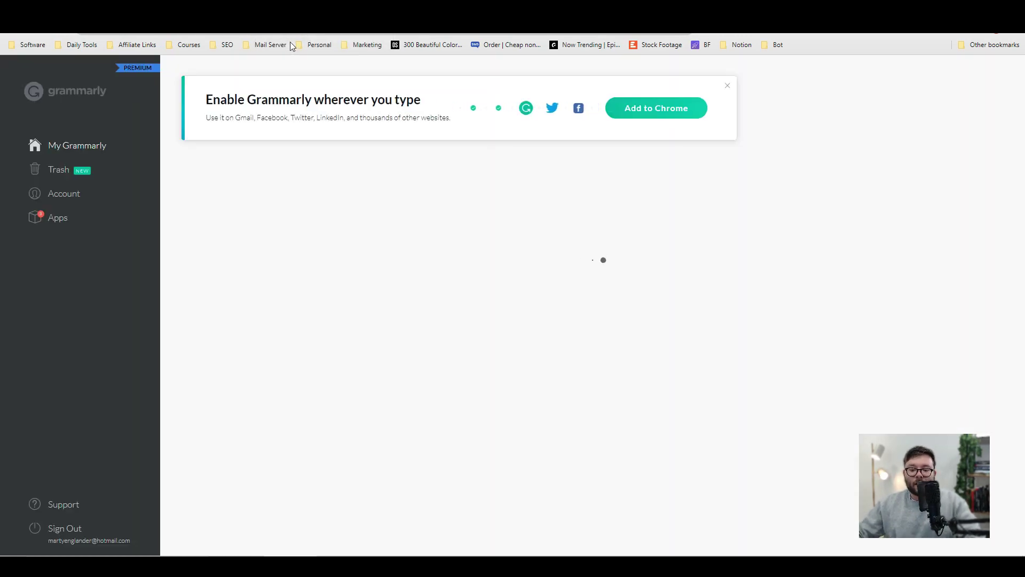
left_click(227, 244)
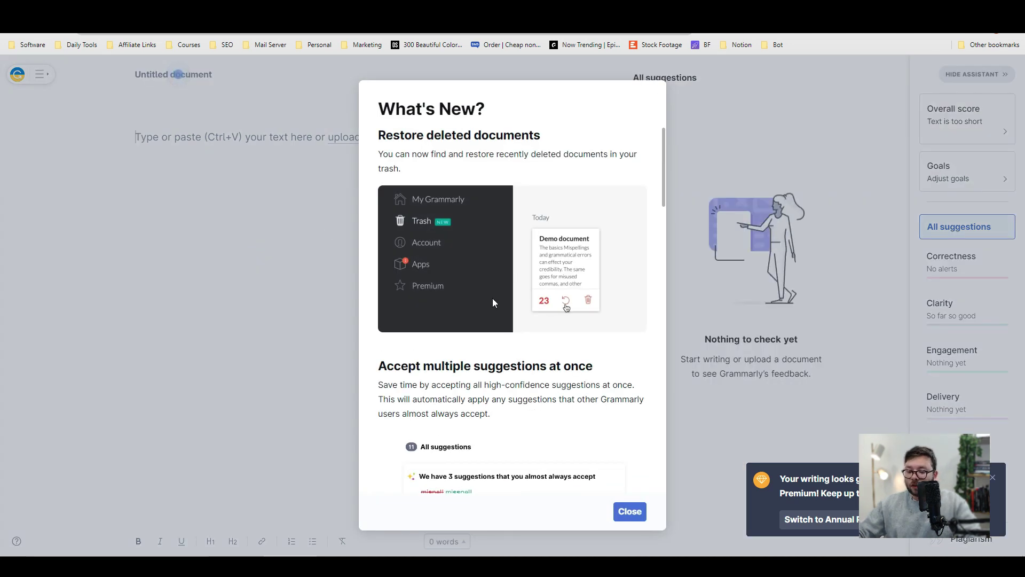
left_click(640, 512)
left_click(993, 479)
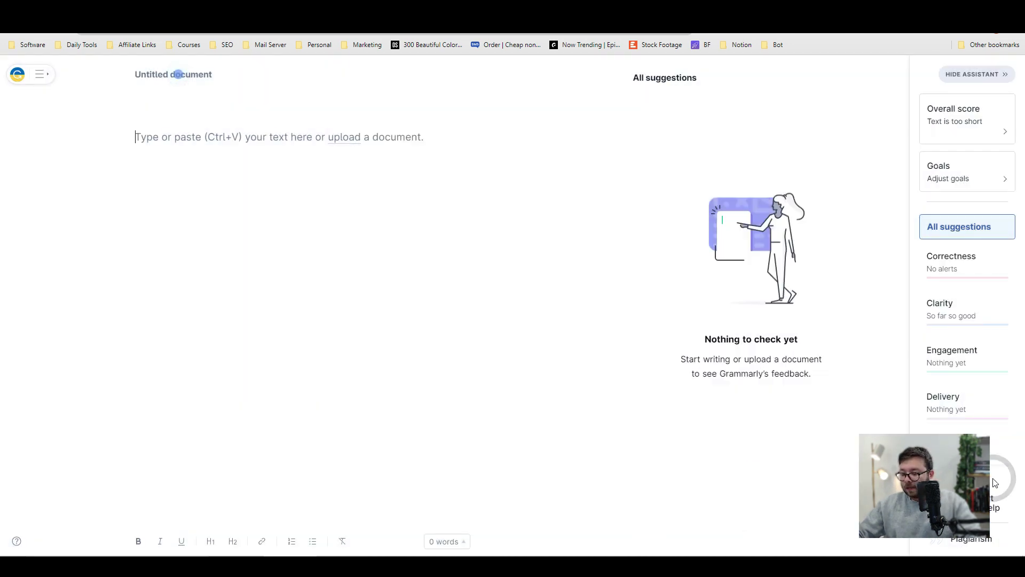
Step: Paste the "How do you permanently fix a leaky pipe?" article into the document, replacing the raw HTML version with the formatted text
left_click(226, 174)
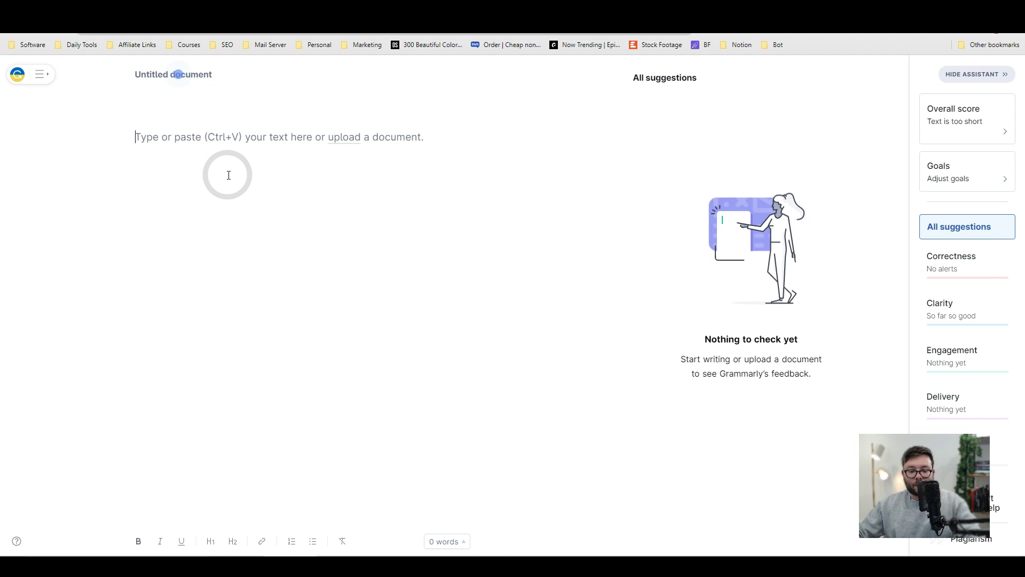
key("ctrl+v")
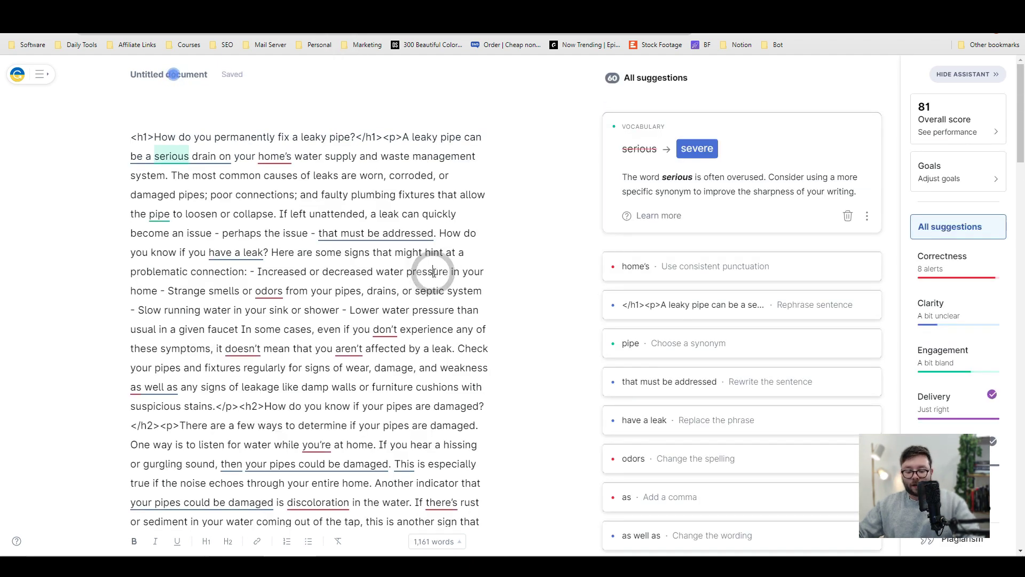
key("ctrl+a")
key("ctrl+v")
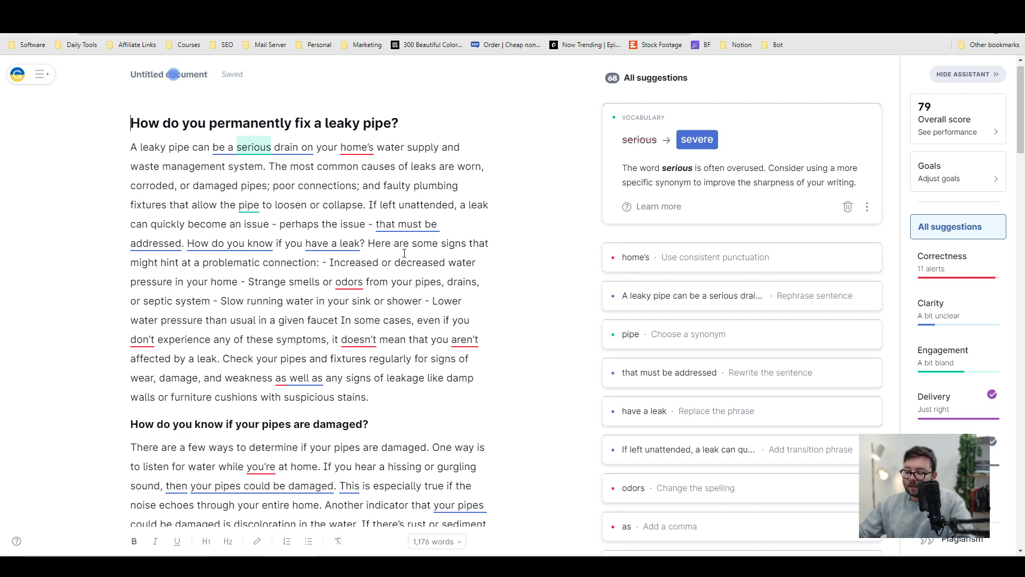
Step: Run the plagiarism check on the article and inspect the matched sources from "Bringing ideas to life" through "Give me a break"
left_click(953, 539)
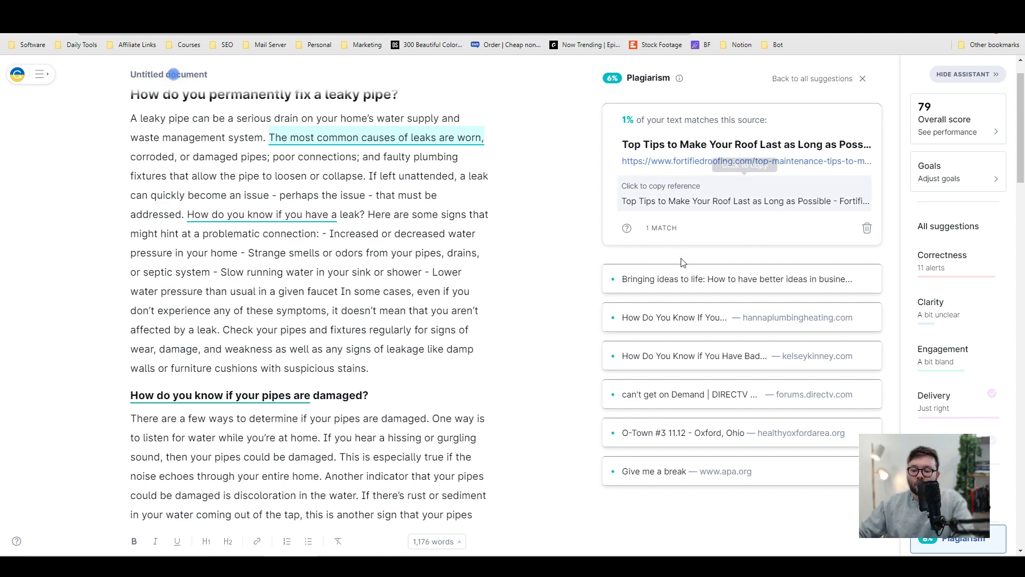
left_click(672, 279)
left_click(673, 235)
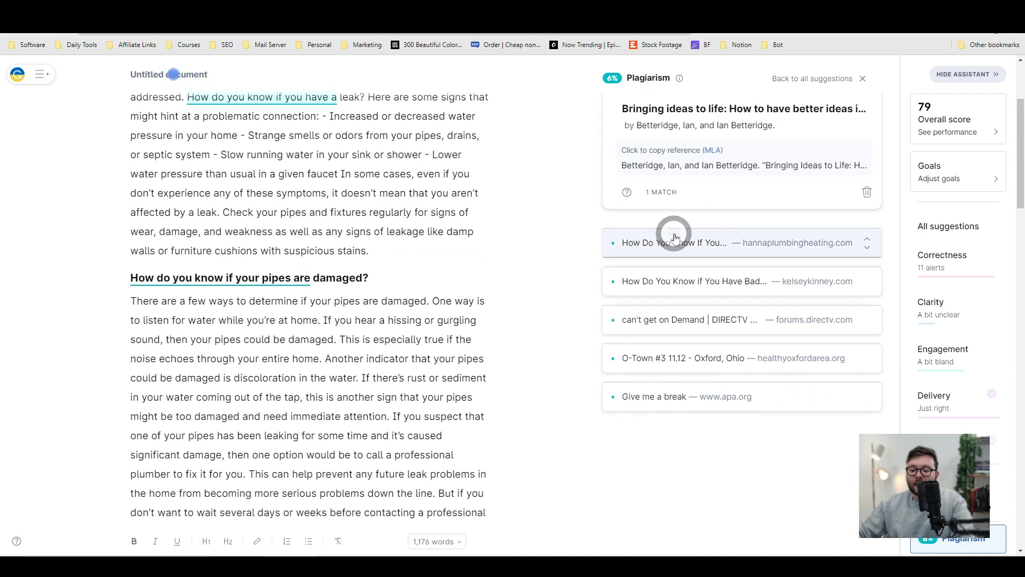
left_click(665, 297)
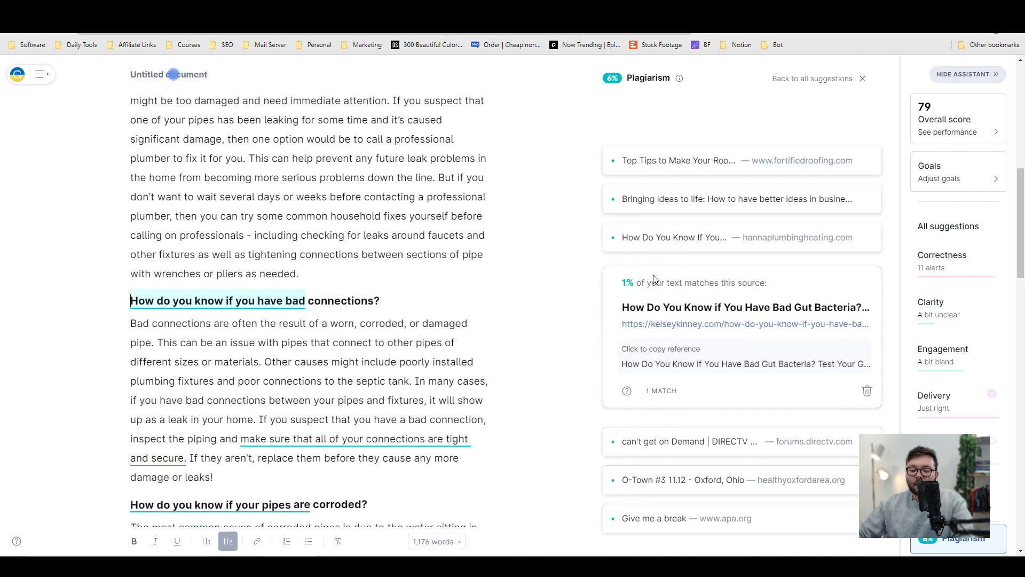
left_click(659, 287)
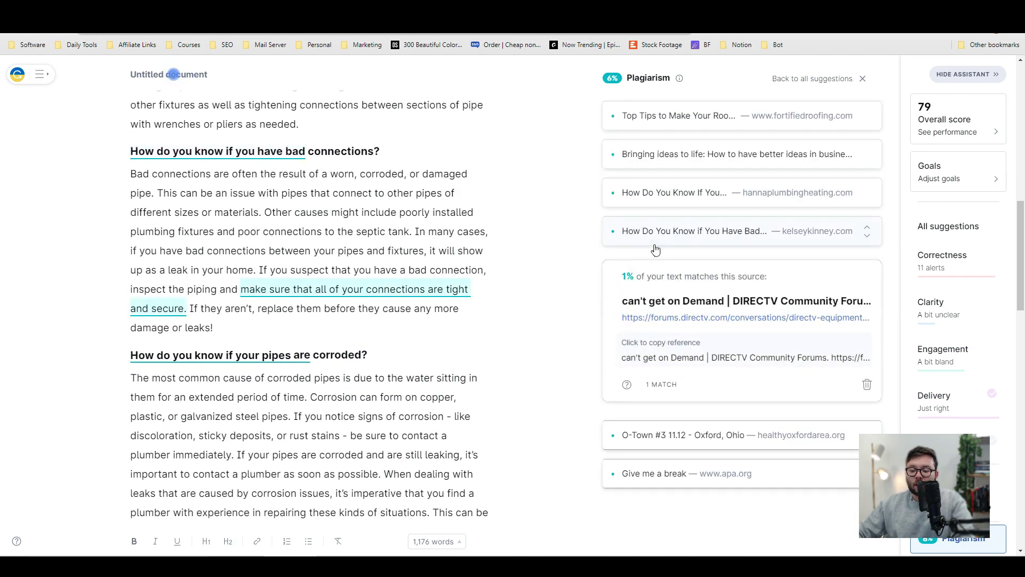
left_click(663, 328)
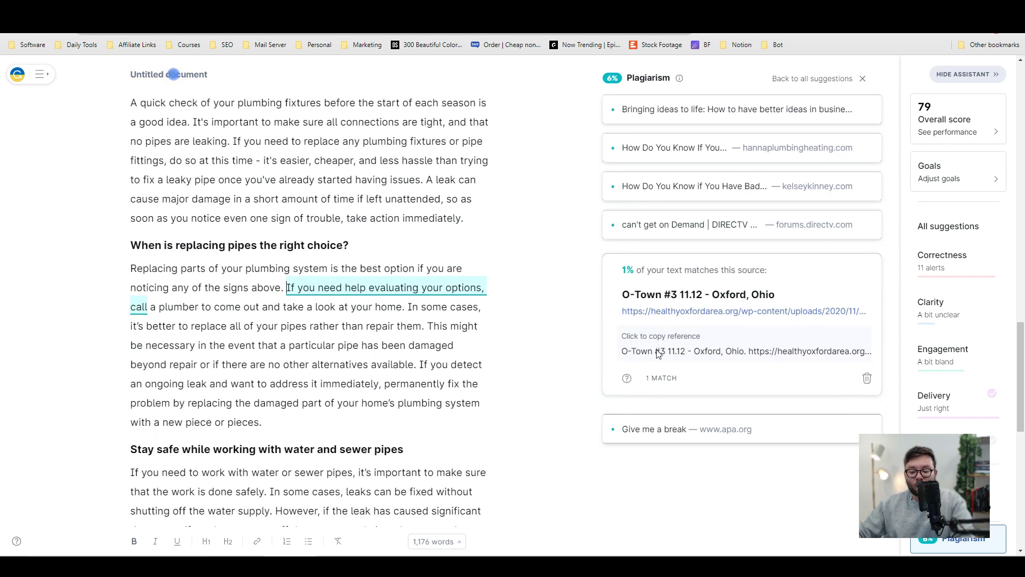
left_click(659, 426)
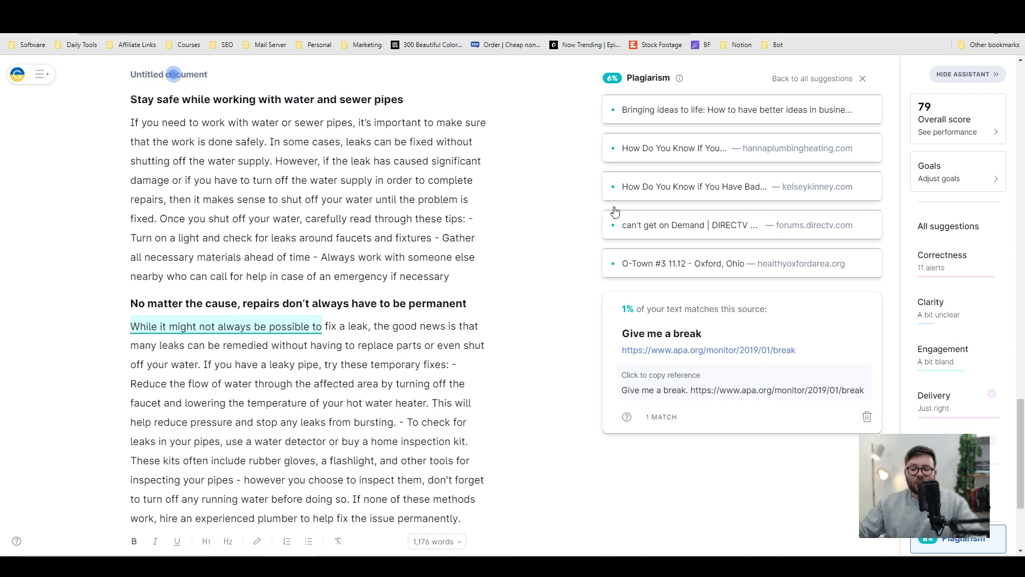
Step: Review the hannaplumbingheating.com, kelseykinney.com and fortifiedroofing.com matches again, and look over the underlined passages down to the corroded pipes section
left_click(643, 148)
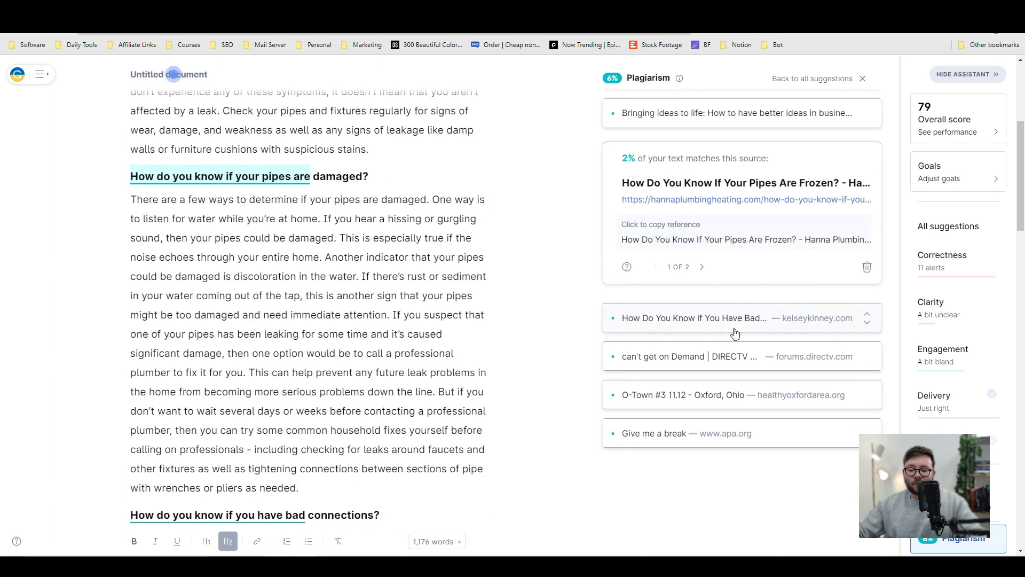
left_click(710, 317)
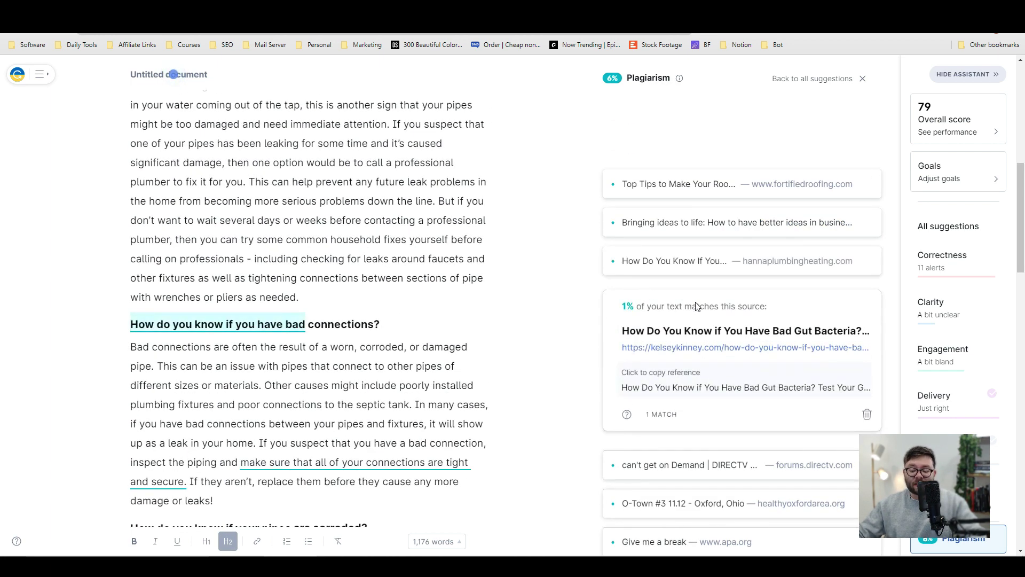
left_click(689, 184)
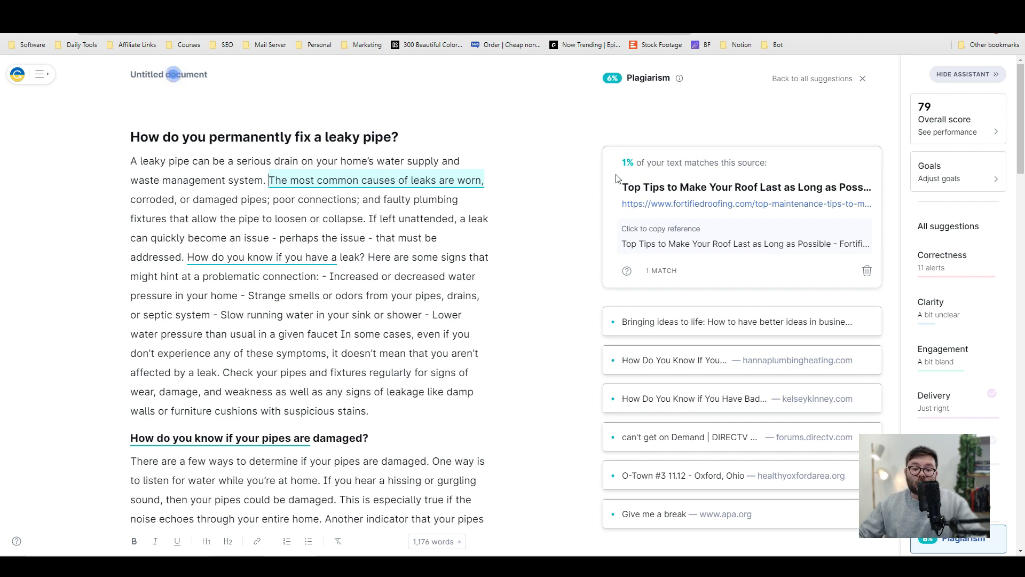
scroll(471, 132, "down", 4)
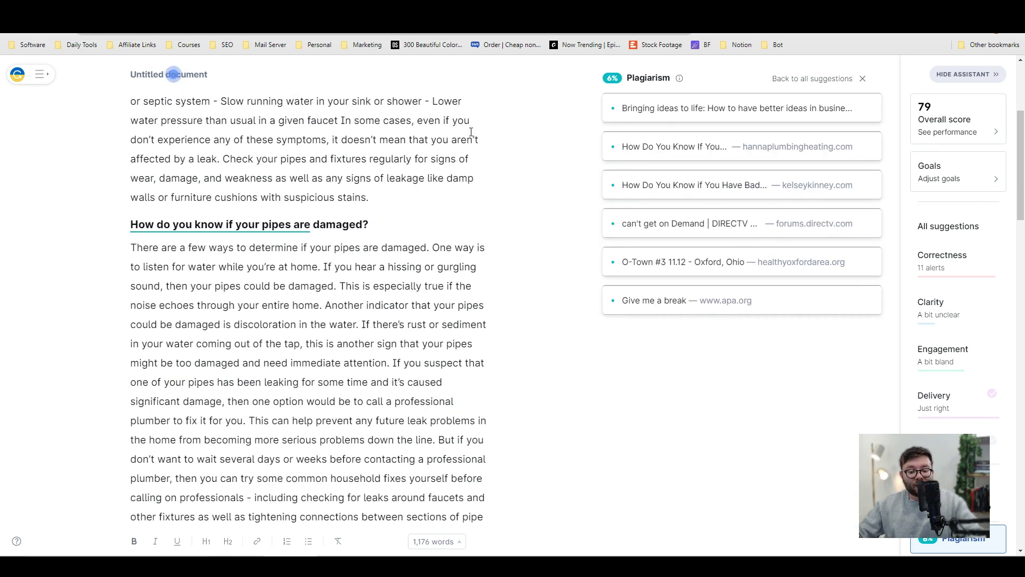
scroll(471, 131, "down", 7)
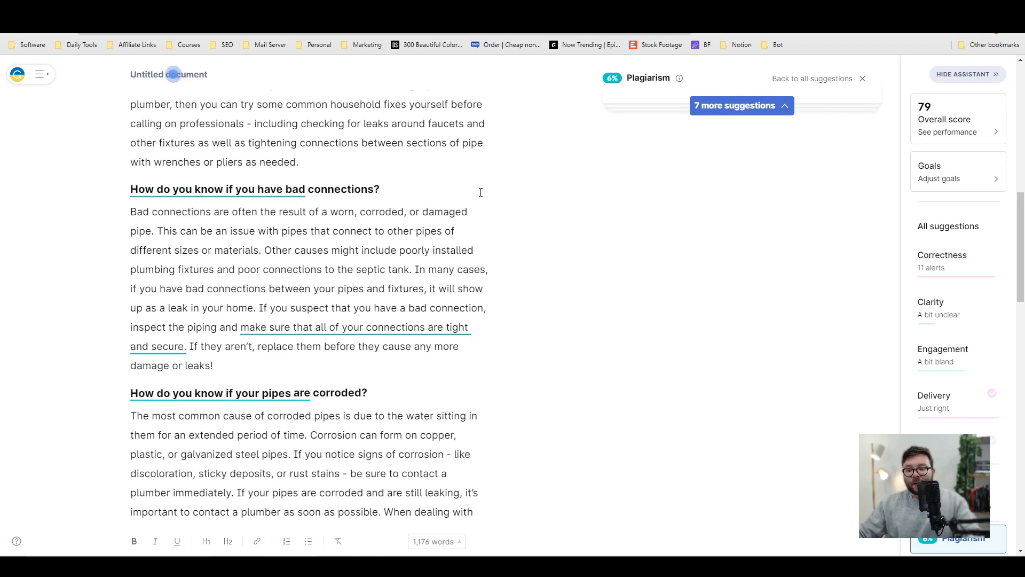